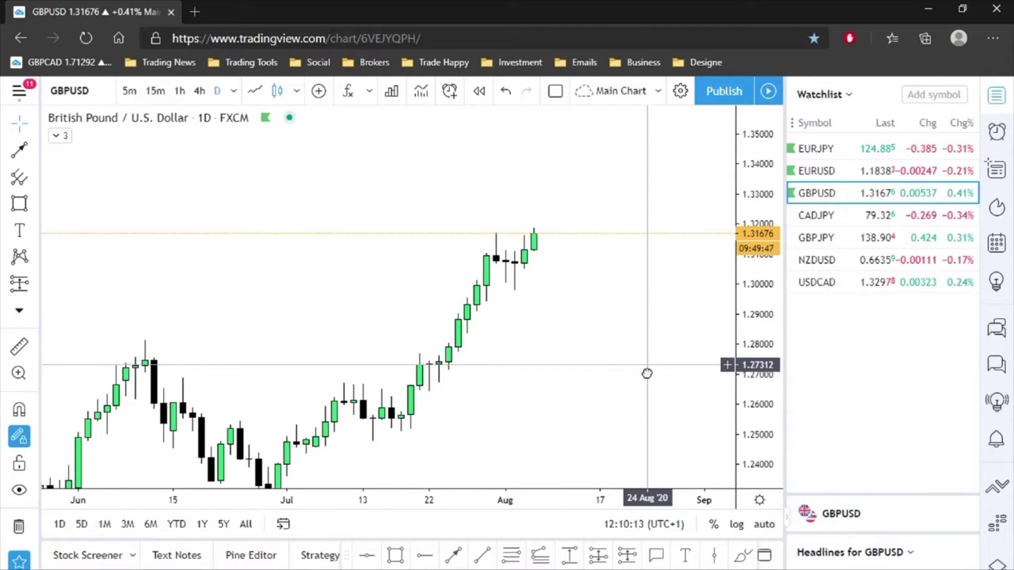
# - Draw a horizontal ray on the daily GBPUSD chart from 17 Jan 2020 at about 1.3200, along the February and March highs
pyautogui.scroll(-6, 644, 388)
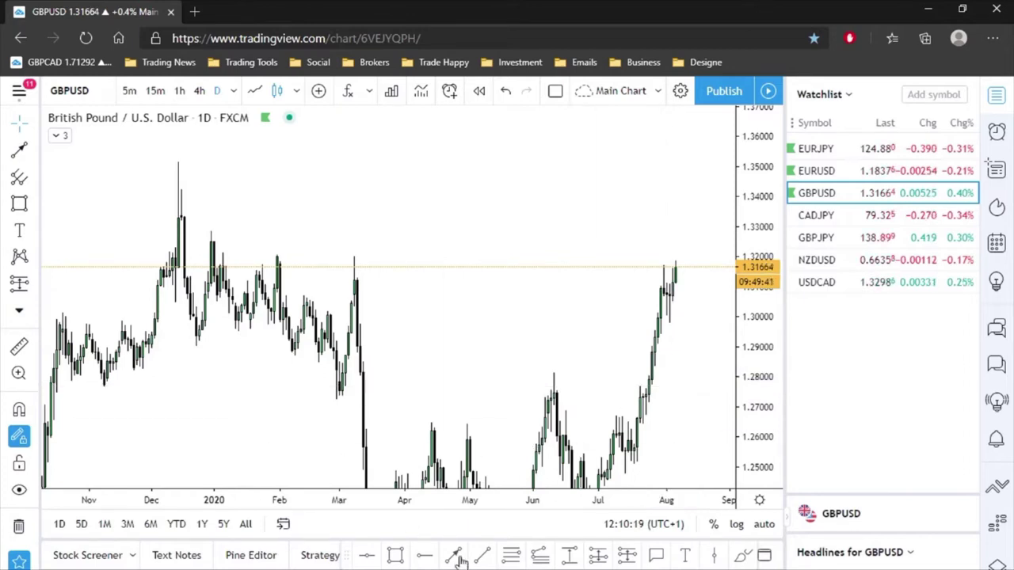
pyautogui.click(424, 555)
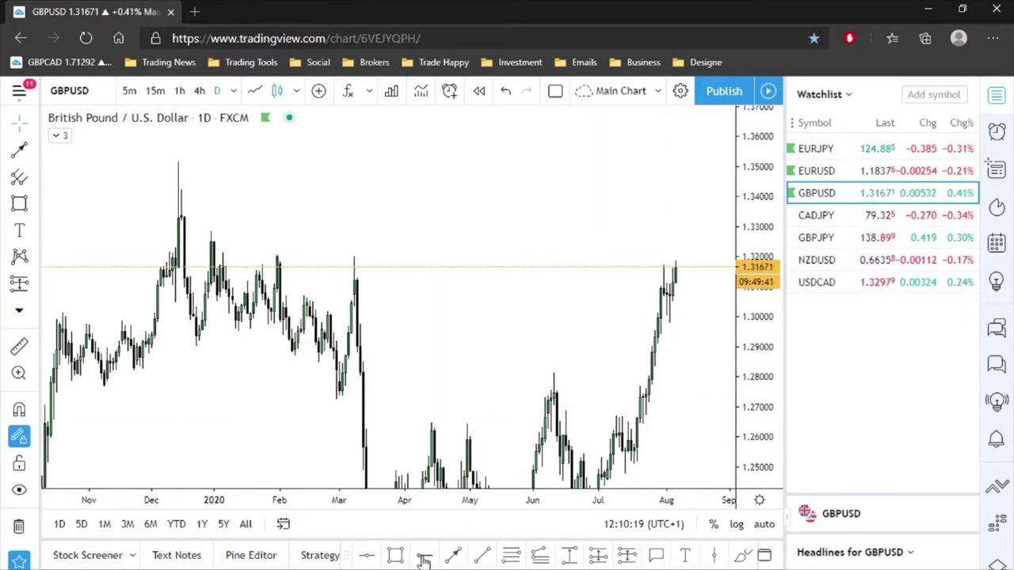
pyautogui.click(246, 256)
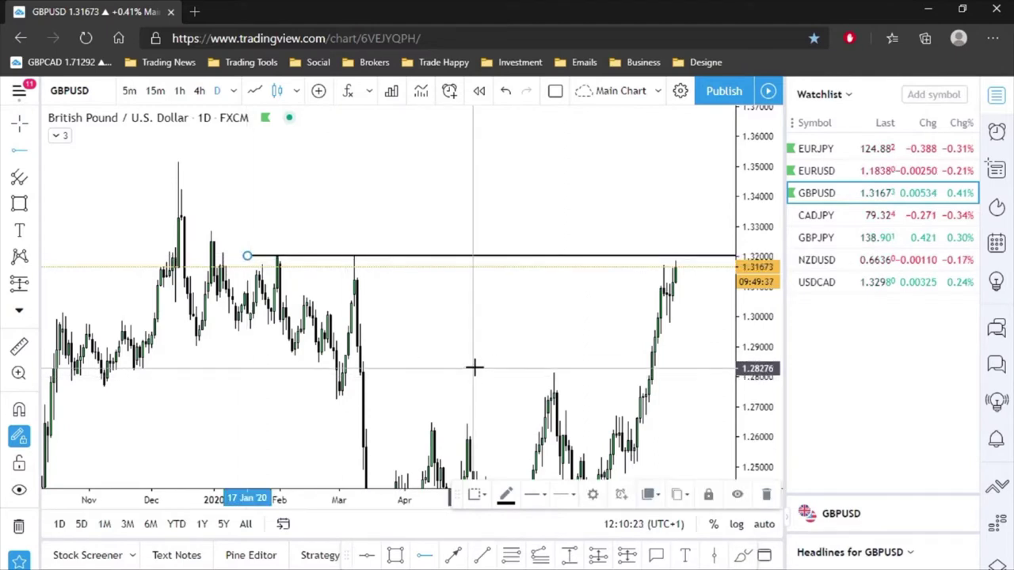
# - Draw an arrow from about 1.3313 to 1.3195, pointing down at the upper wick of the 31 Jul candle
pyautogui.scroll(3, 483, 365)
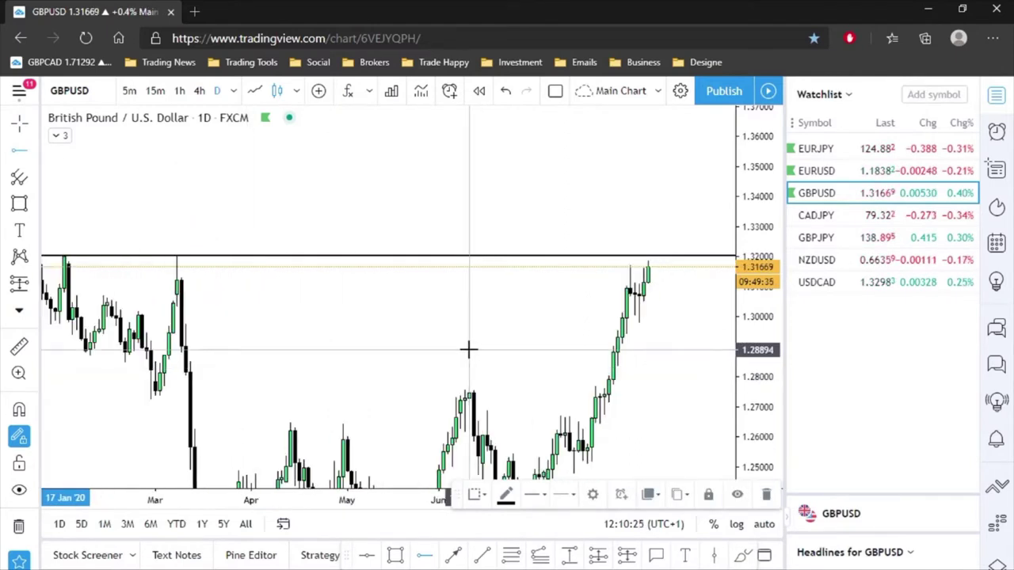
pyautogui.scroll(5, 468, 350)
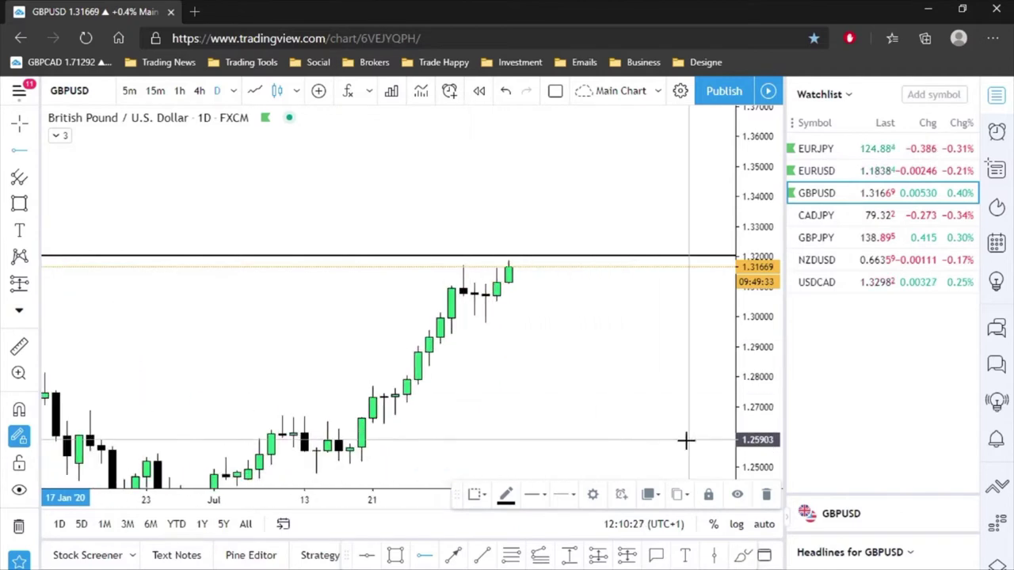
pyautogui.moveTo(767, 459); pyautogui.dragTo(764, 389)
pyautogui.scroll(2, 661, 406)
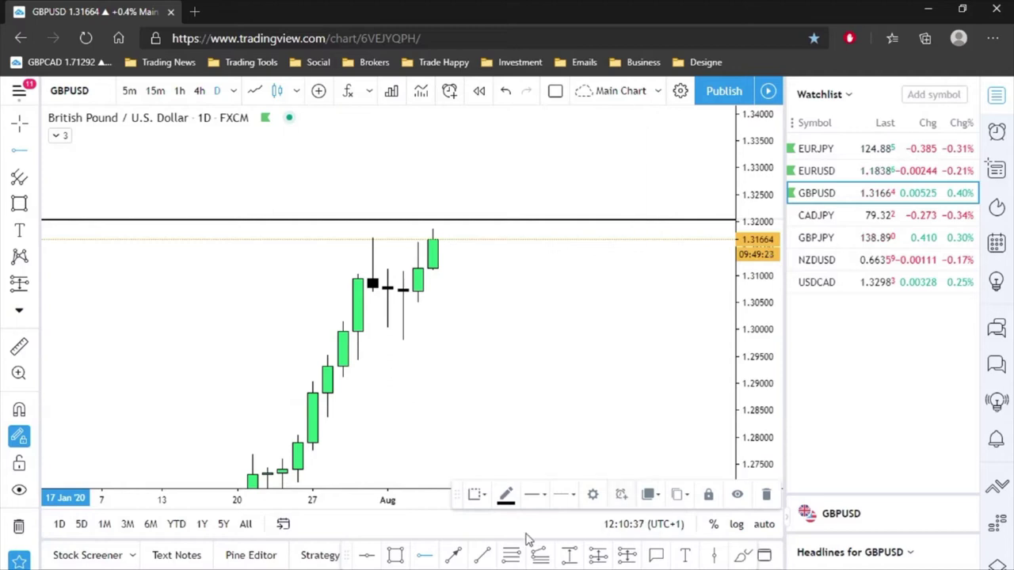
pyautogui.click(453, 555)
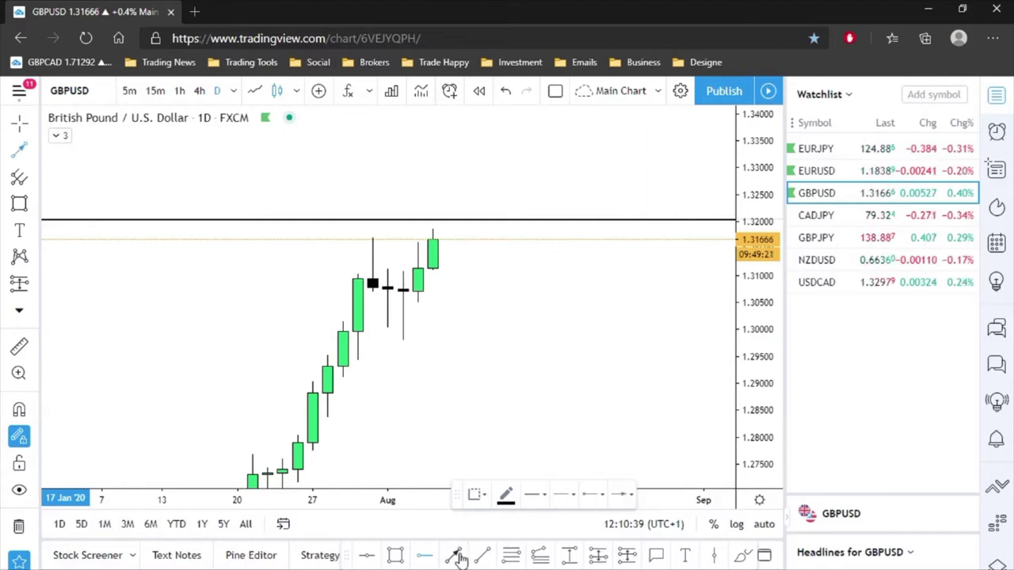
pyautogui.click(387, 161)
pyautogui.click(374, 226)
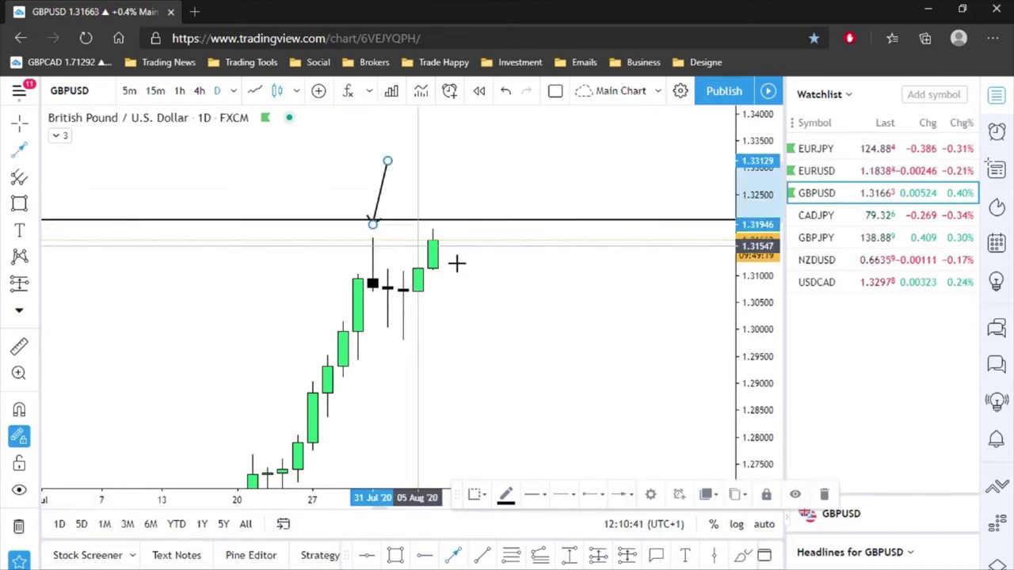
# - Draw three arrows from below pointing up at the 3, 4 and 5 August candles
pyautogui.click(388, 406)
pyautogui.click(388, 329)
pyautogui.click(417, 365)
pyautogui.click(404, 316)
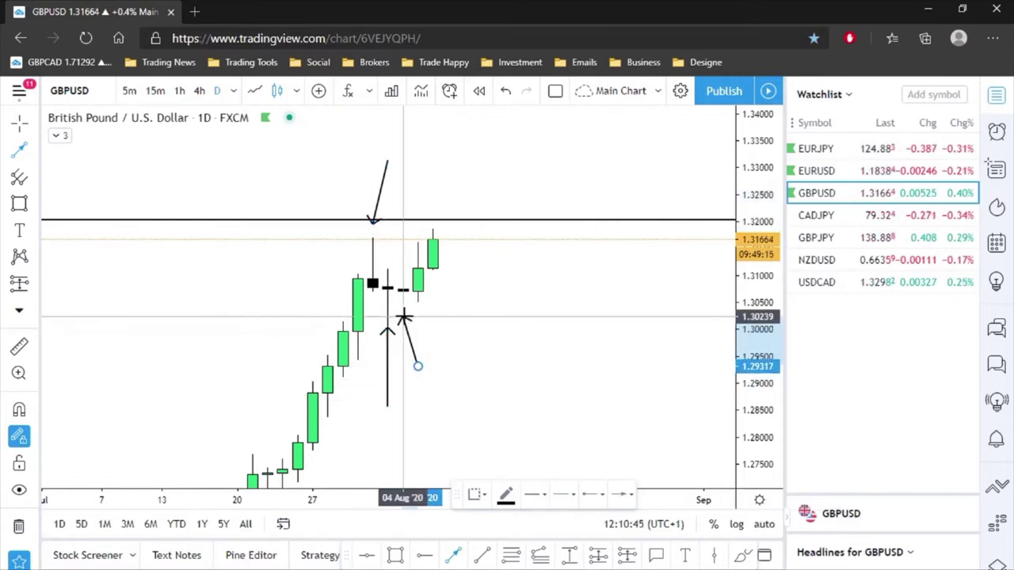
pyautogui.click(418, 289)
pyautogui.click(463, 343)
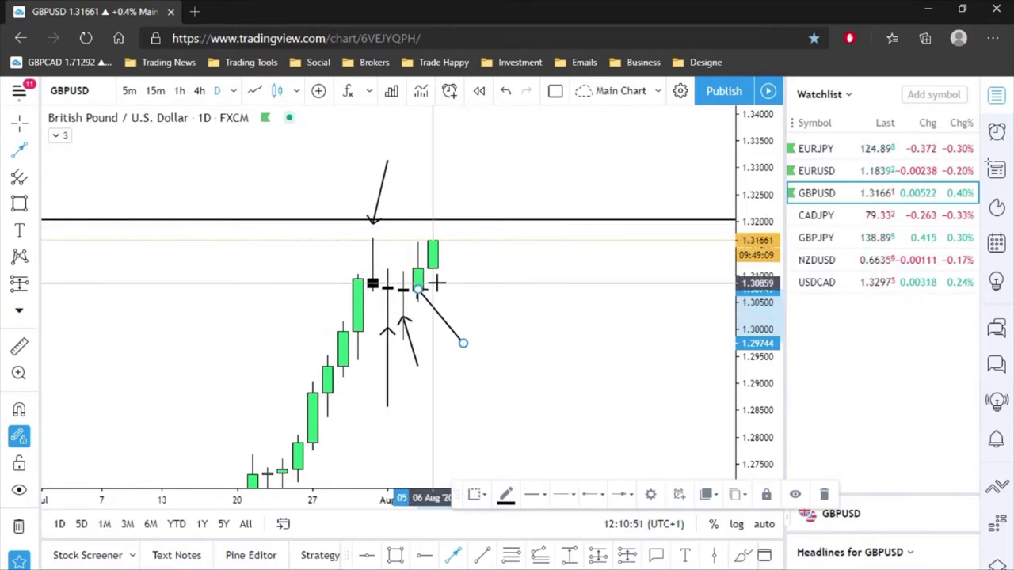
# - Draw two arrows from above pointing down at the highs of the 5 and 6 August candles
pyautogui.click(417, 174)
pyautogui.click(418, 225)
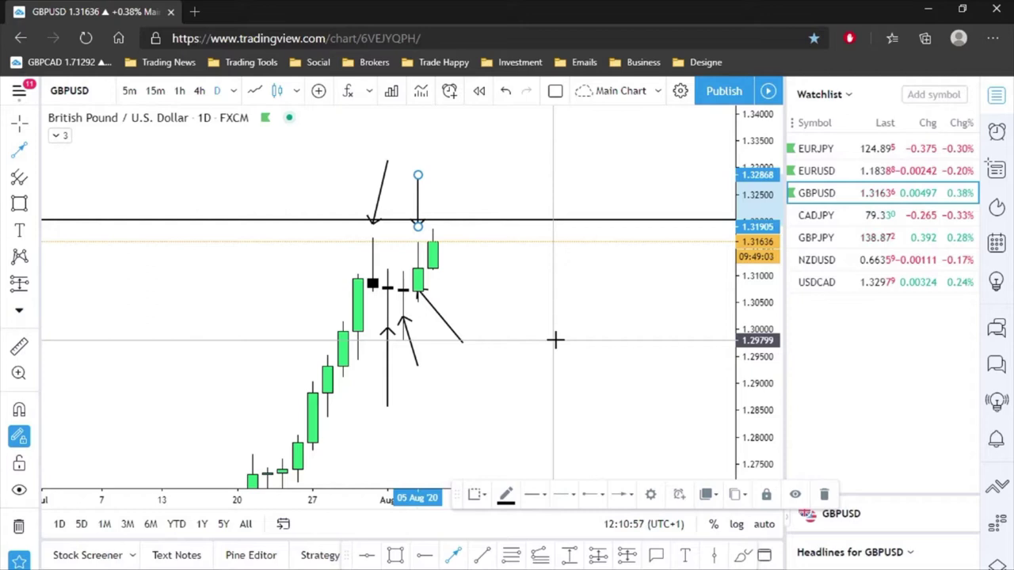
pyautogui.click(447, 158)
pyautogui.click(431, 215)
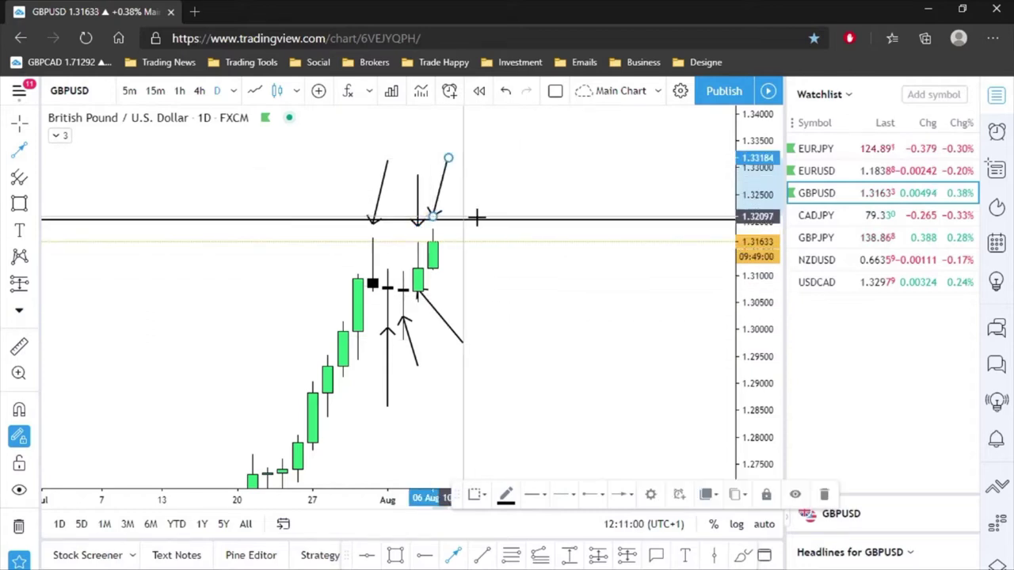
pyautogui.click(612, 312)
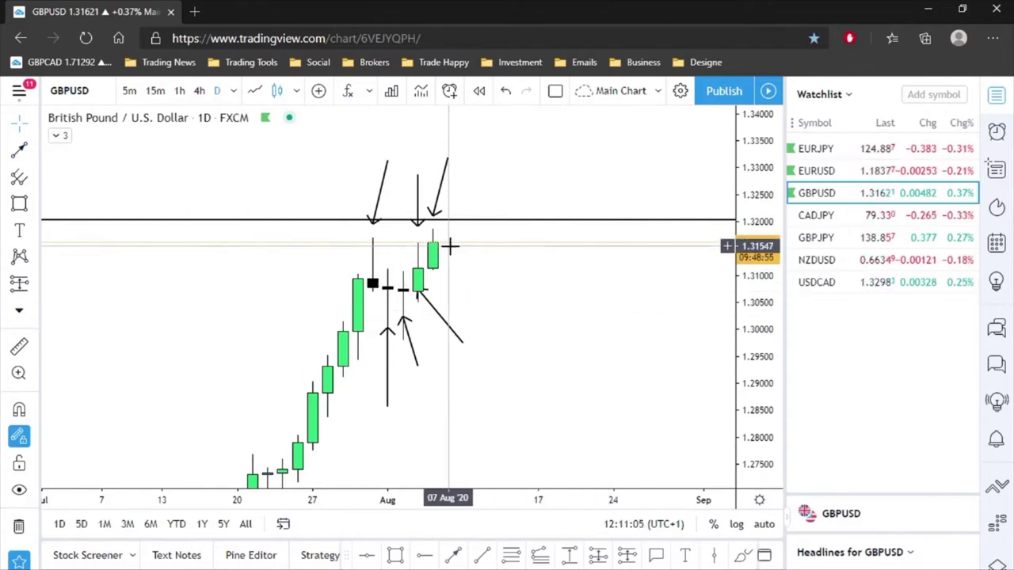
# - Draw a flat trend line at 1.31712 from 29 Jul across the 31 Jul high to past the latest candle
pyautogui.click(482, 555)
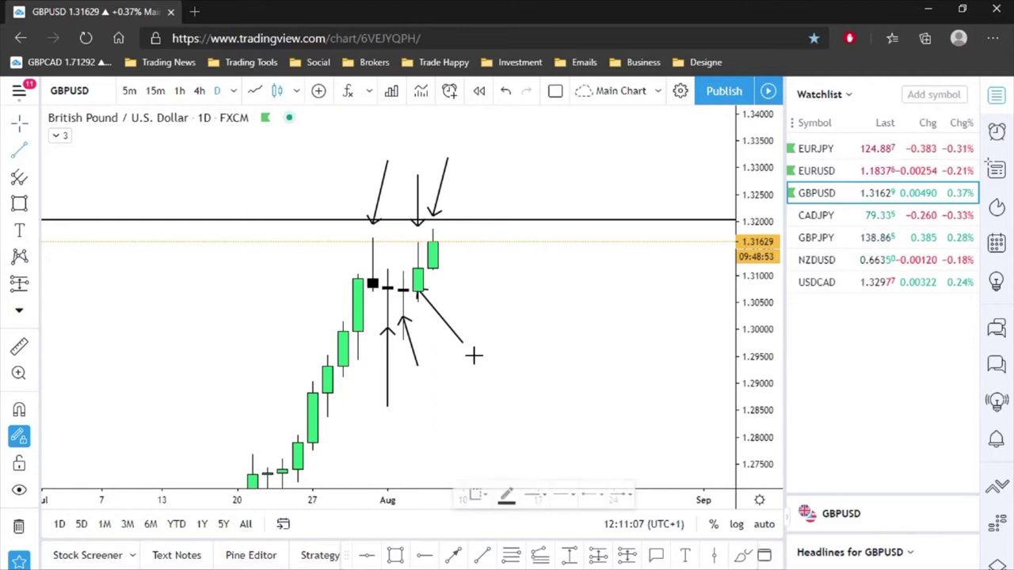
pyautogui.click(343, 236)
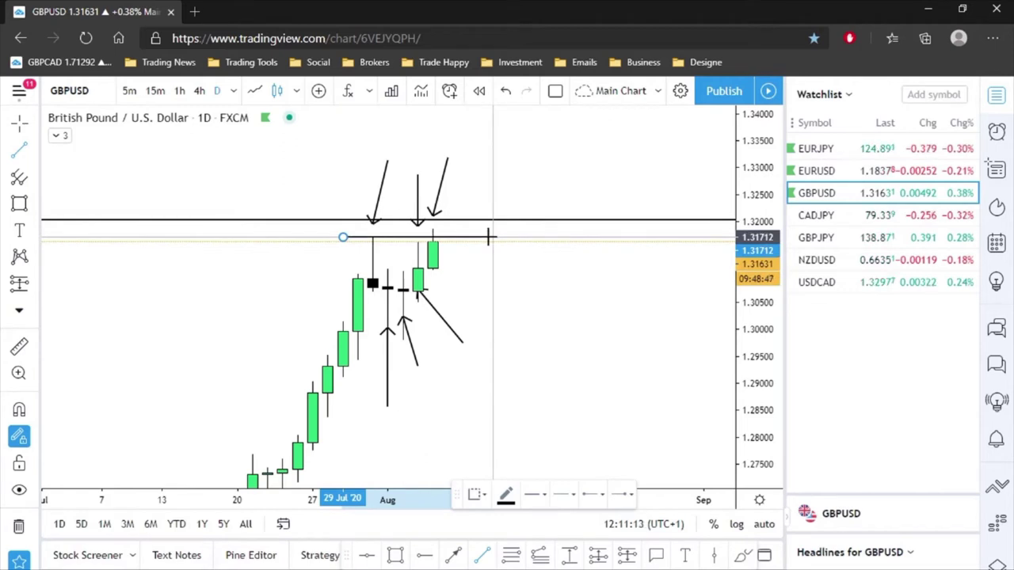
pyautogui.click(491, 236)
# - Delete the three arrows pointing down at the candle highs
pyautogui.click(432, 215)
pyautogui.click(448, 158)
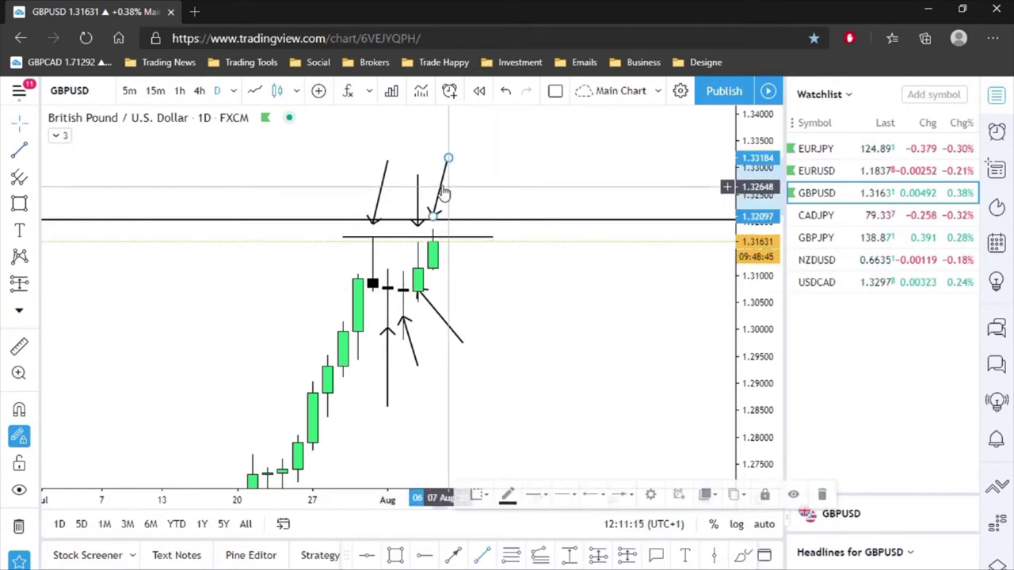
pyautogui.press('Delete')
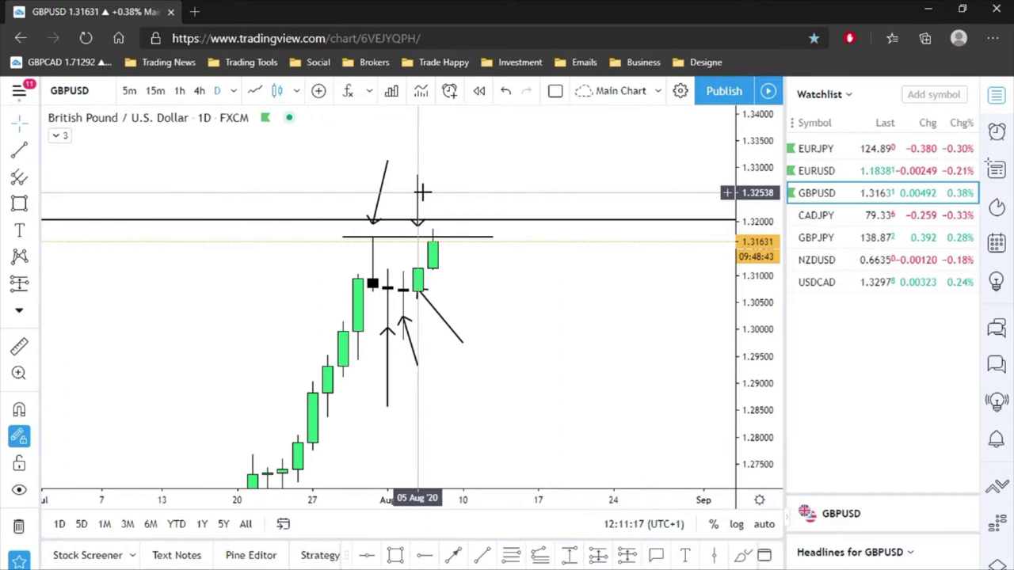
pyautogui.press('Delete')
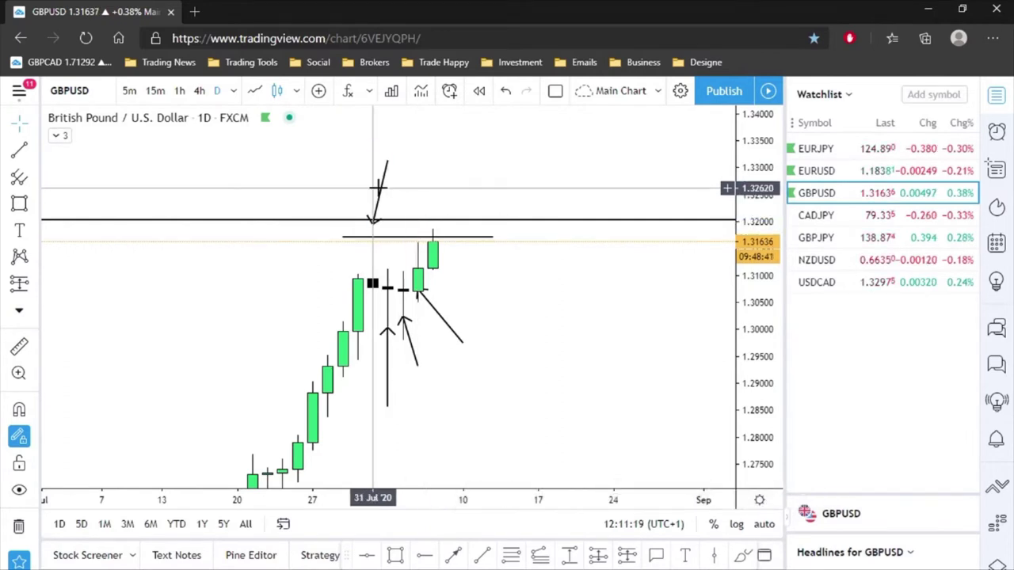
pyautogui.click(382, 188)
pyautogui.press('Delete')
# - Delete the three arrows pointing up at the August candles from below
pyautogui.click(428, 303)
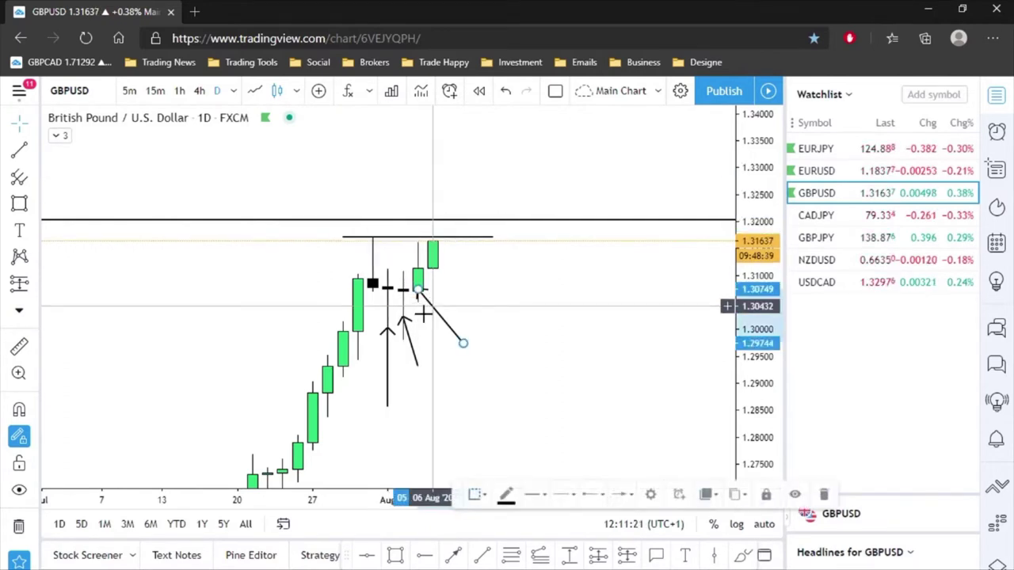
pyautogui.press('Delete')
pyautogui.press('Delete')
pyautogui.click(387, 369)
pyautogui.press('Delete')
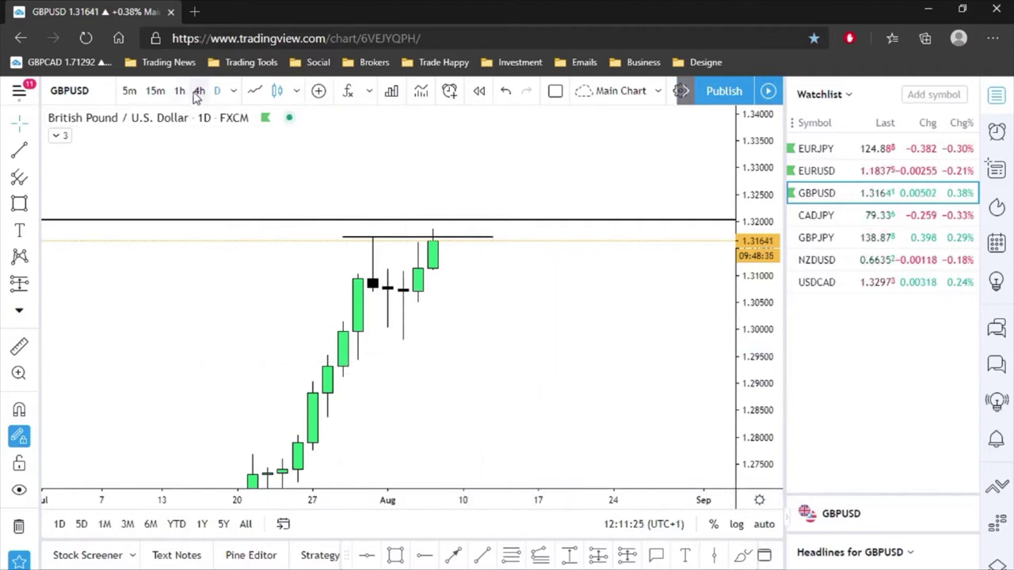
# - Compare the 4-hour and daily charts, then examine the 4-hour price action around the two horizontal lines
pyautogui.scroll(-5, 475, 432)
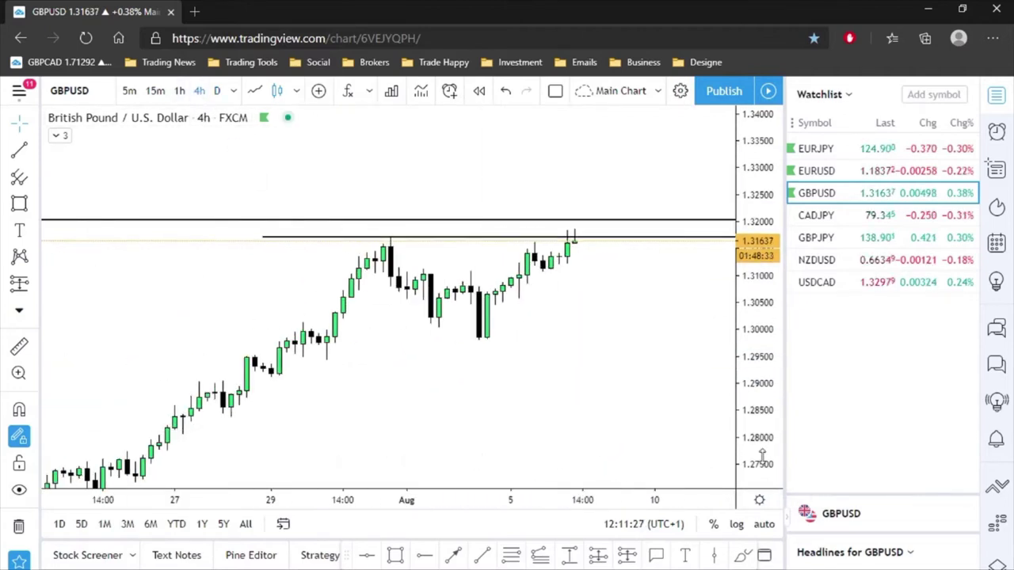
pyautogui.moveTo(762, 453); pyautogui.dragTo(768, 323)
pyautogui.scroll(4, 617, 369)
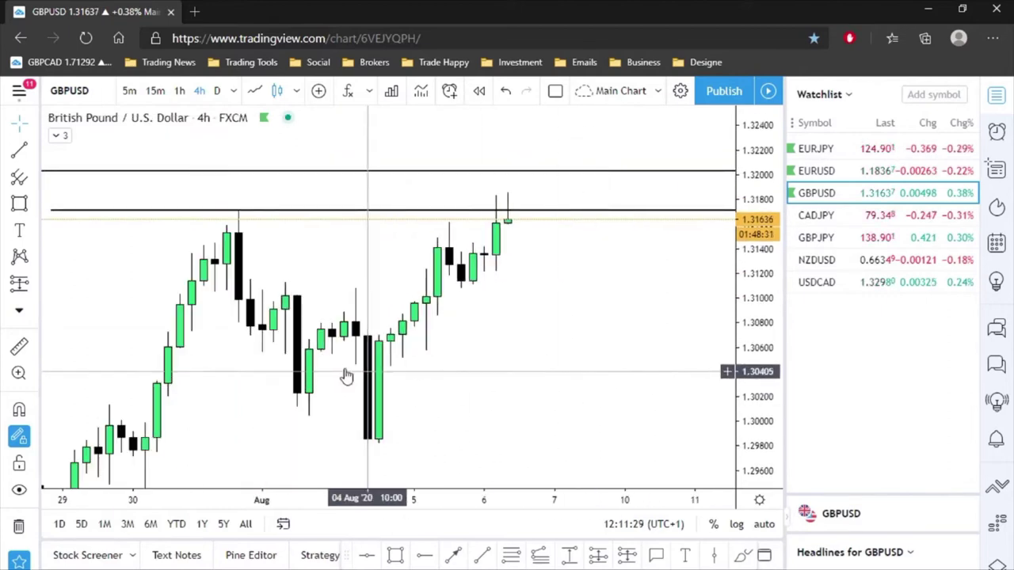
pyautogui.scroll(-3, 538, 373)
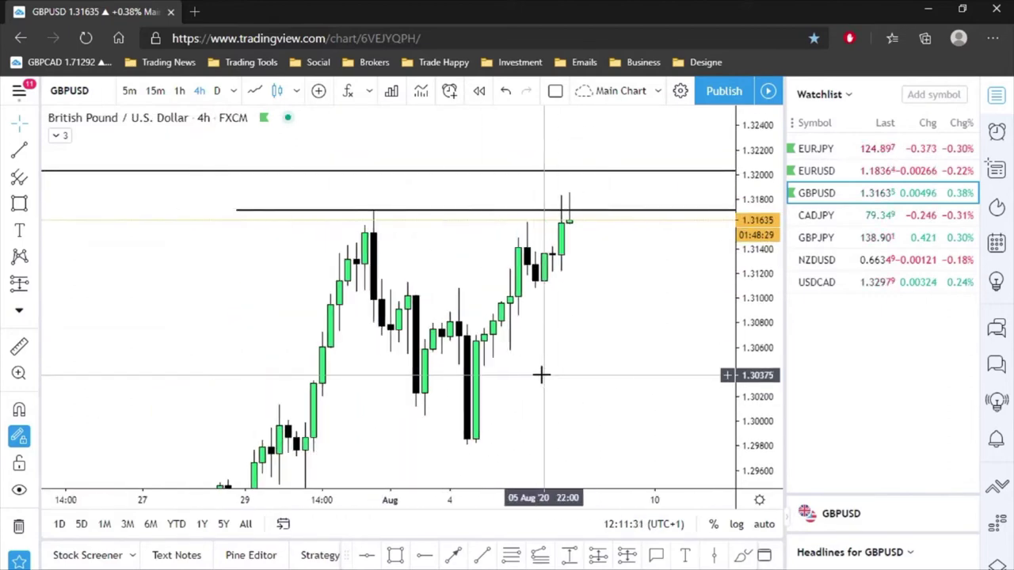
pyautogui.click(217, 90)
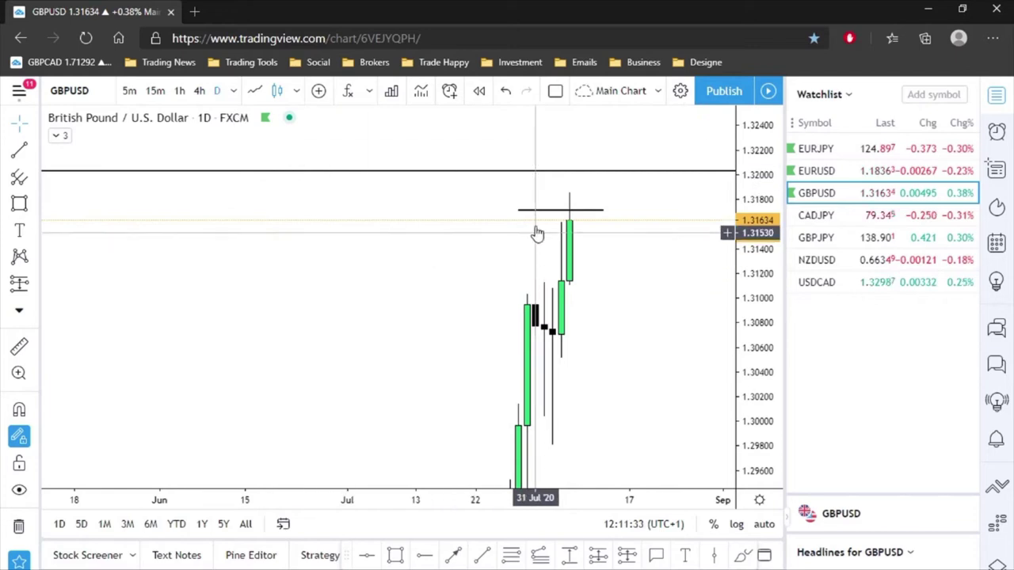
pyautogui.click(199, 91)
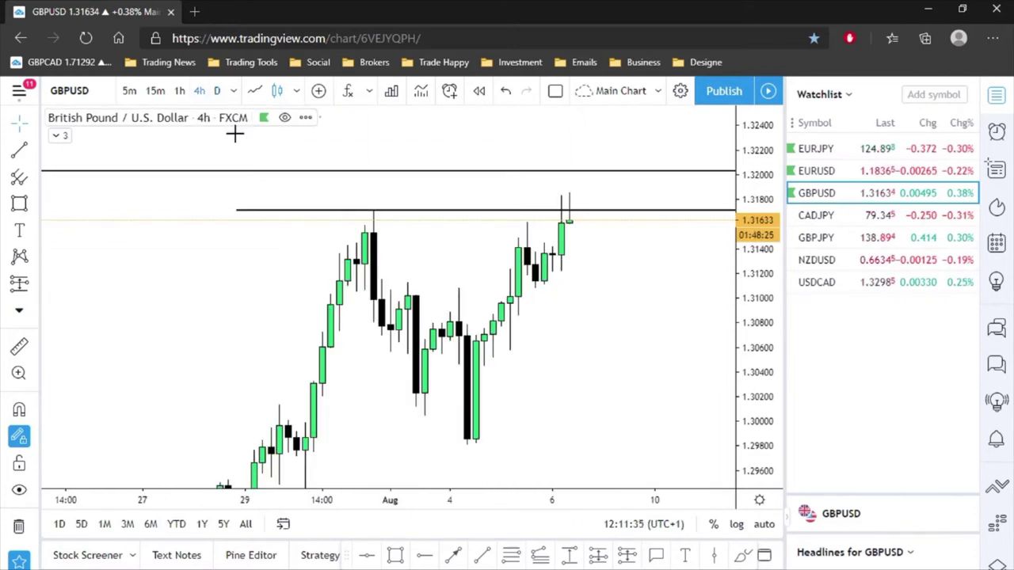
pyautogui.moveTo(594, 383); pyautogui.dragTo(520, 369)
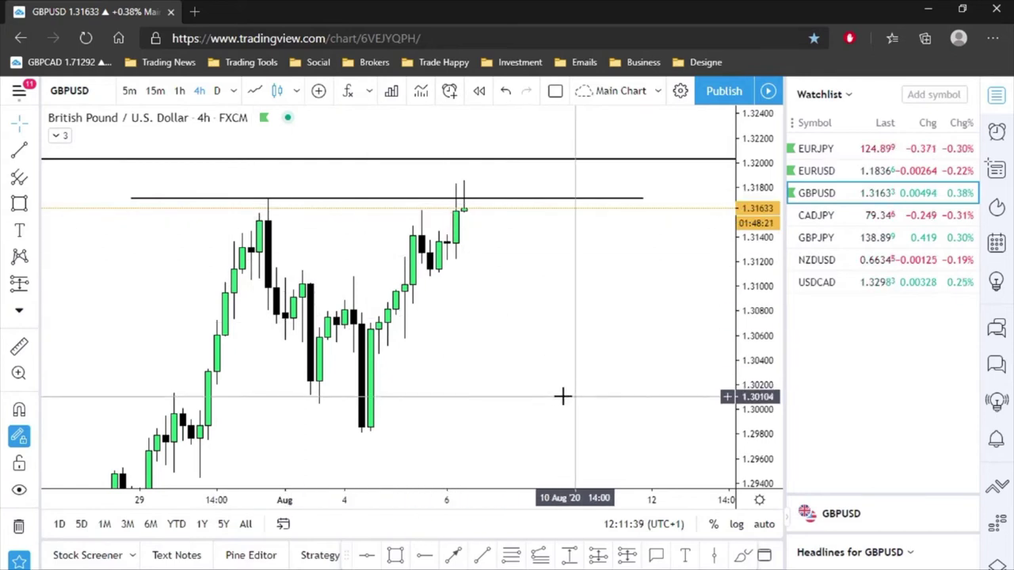
pyautogui.moveTo(561, 396); pyautogui.dragTo(539, 376)
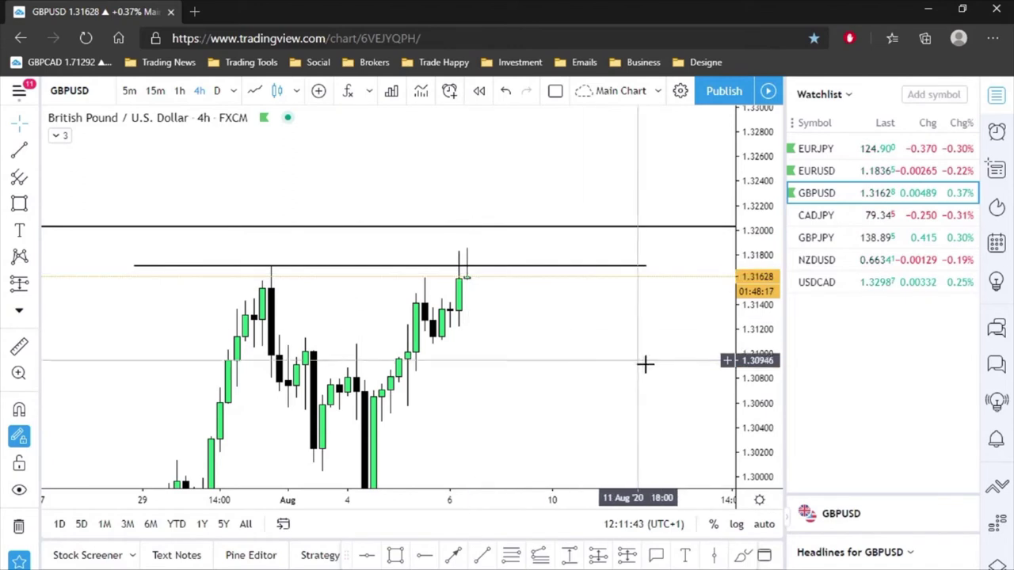
pyautogui.moveTo(610, 375); pyautogui.dragTo(657, 350)
pyautogui.scroll(2, 648, 353)
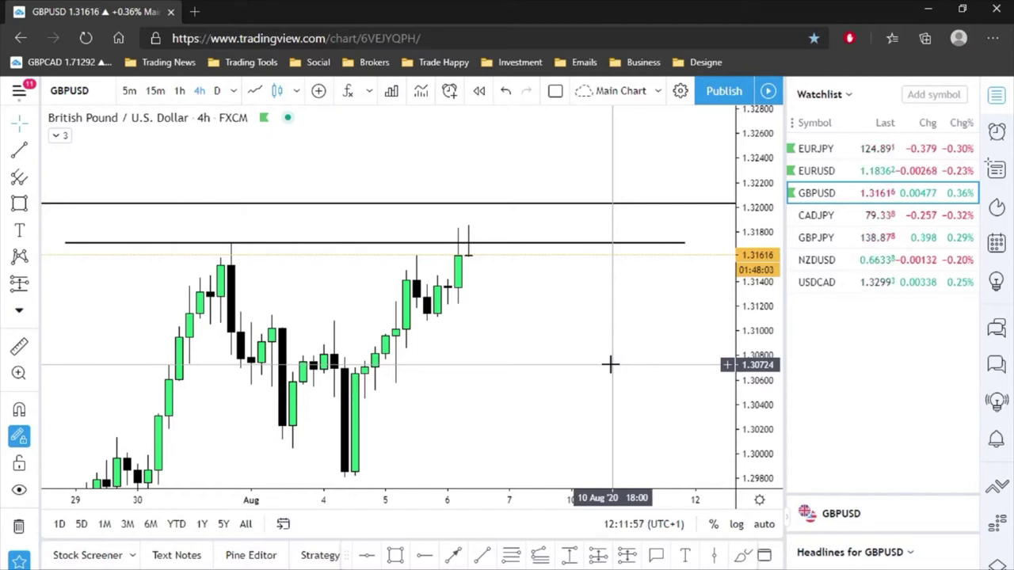
pyautogui.scroll(-3, 609, 365)
pyautogui.scroll(4, 609, 365)
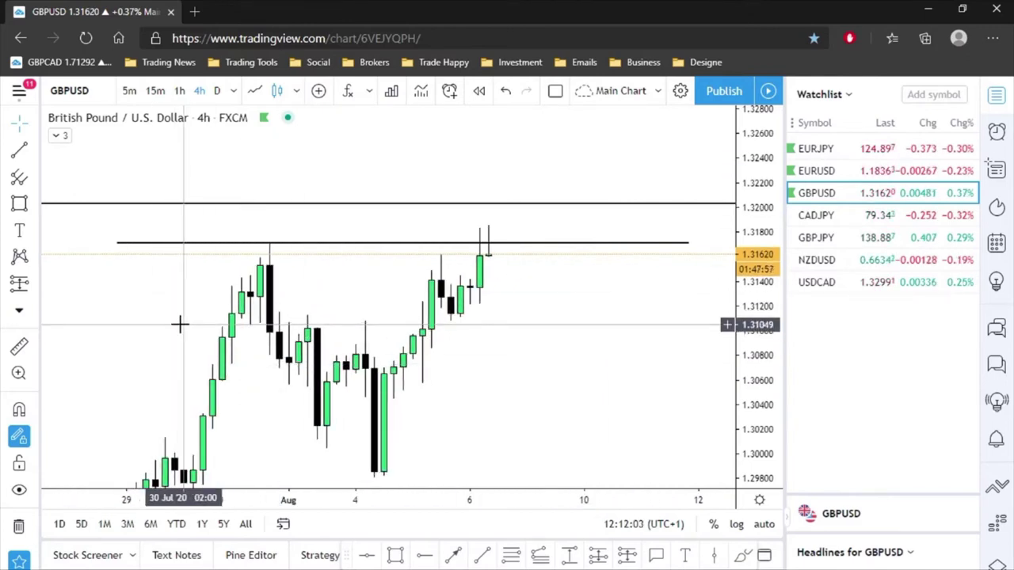
# - Switch the chart to the 1-hour timeframe and examine the rise from the 4 August low towards the horizontal lines
pyautogui.click(179, 90)
pyautogui.scroll(-2, 491, 402)
pyautogui.scroll(-5, 491, 402)
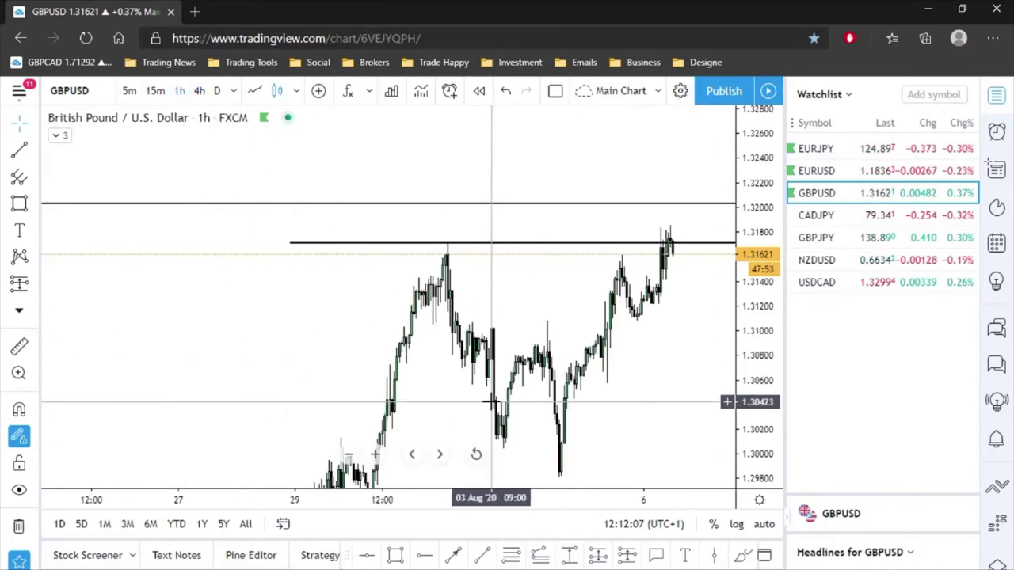
pyautogui.scroll(4, 491, 401)
pyautogui.scroll(2, 490, 402)
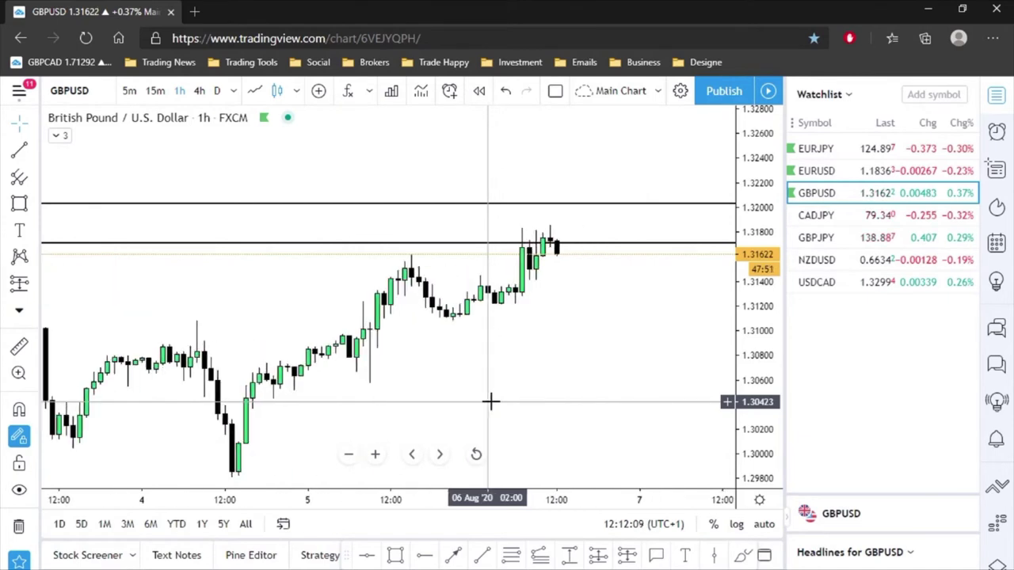
pyautogui.scroll(-1, 554, 373)
pyautogui.scroll(1, 554, 374)
pyautogui.scroll(-1, 555, 374)
pyautogui.scroll(1, 555, 375)
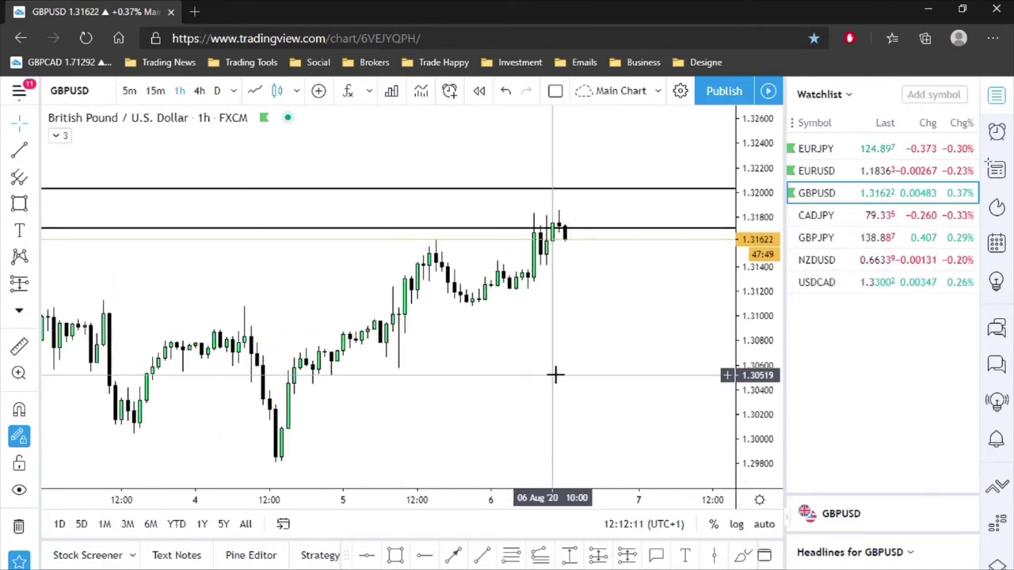
# - Trace the 1-hour swings with three arrows: up from the 4 August low, down to the pullback low, and up to the lower line
pyautogui.click(454, 554)
pyautogui.click(280, 441)
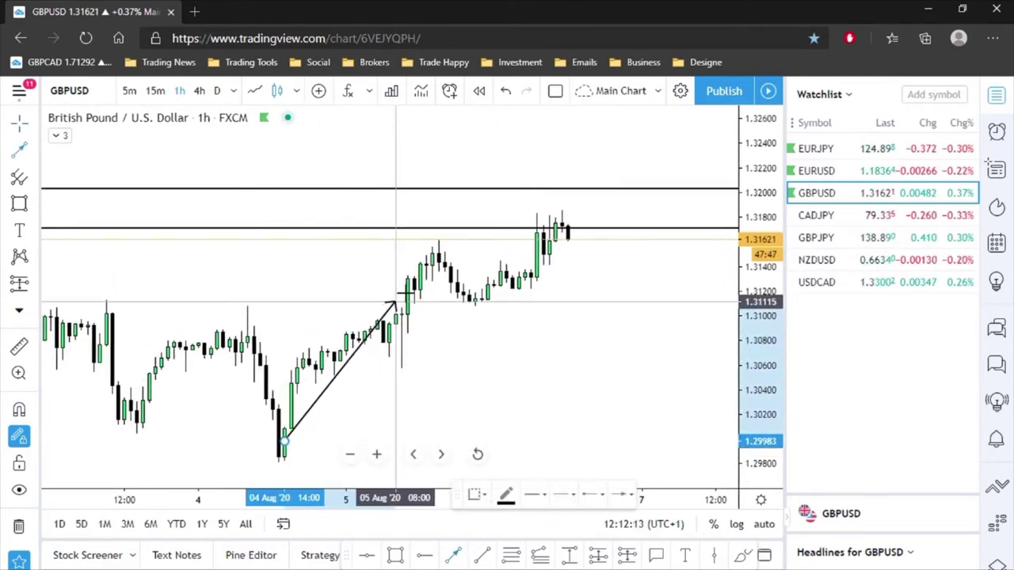
pyautogui.click(425, 256)
pyautogui.click(464, 304)
pyautogui.doubleClick(540, 228)
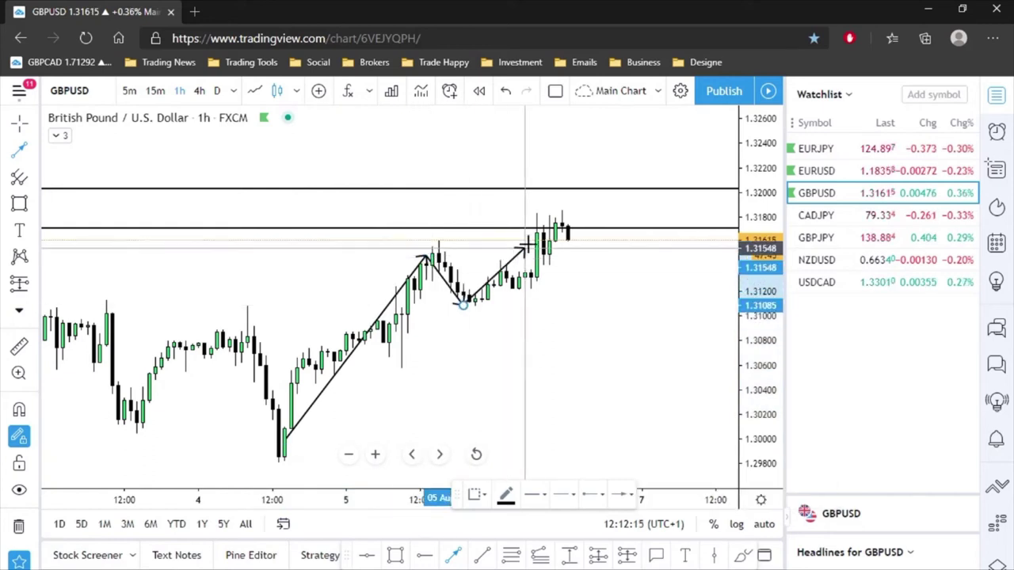
pyautogui.moveTo(602, 325)
pyautogui.mouseDown()
pyautogui.moveTo(502, 394)
pyautogui.moveTo(507, 362)
pyautogui.mouseUp()
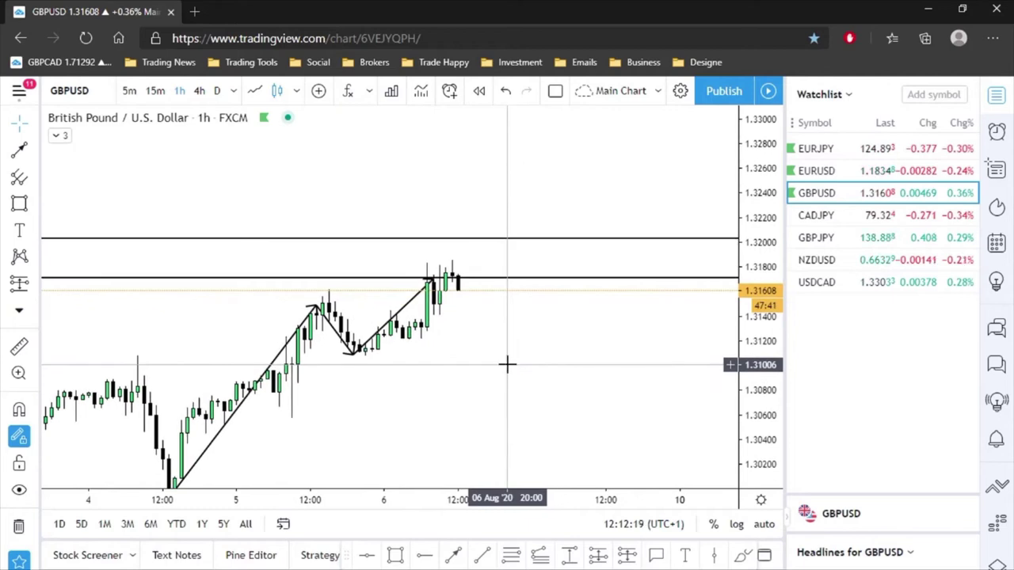
# - Draw a horizontal trend line at about 1.3109 from 5 August 15:00, along the 1-hour pullback low and out past the current candles
pyautogui.moveTo(515, 397); pyautogui.dragTo(485, 370)
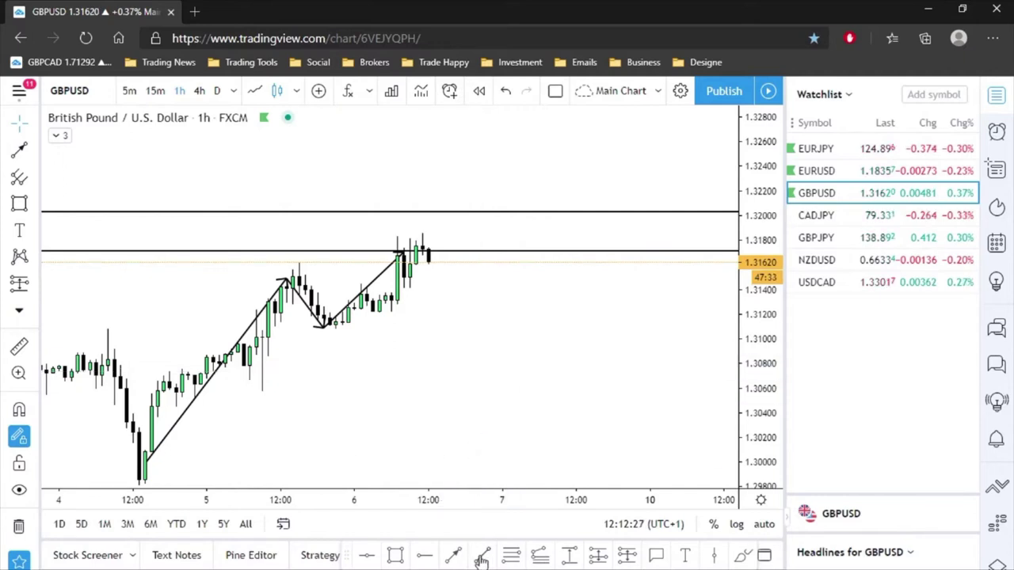
pyautogui.click(300, 328)
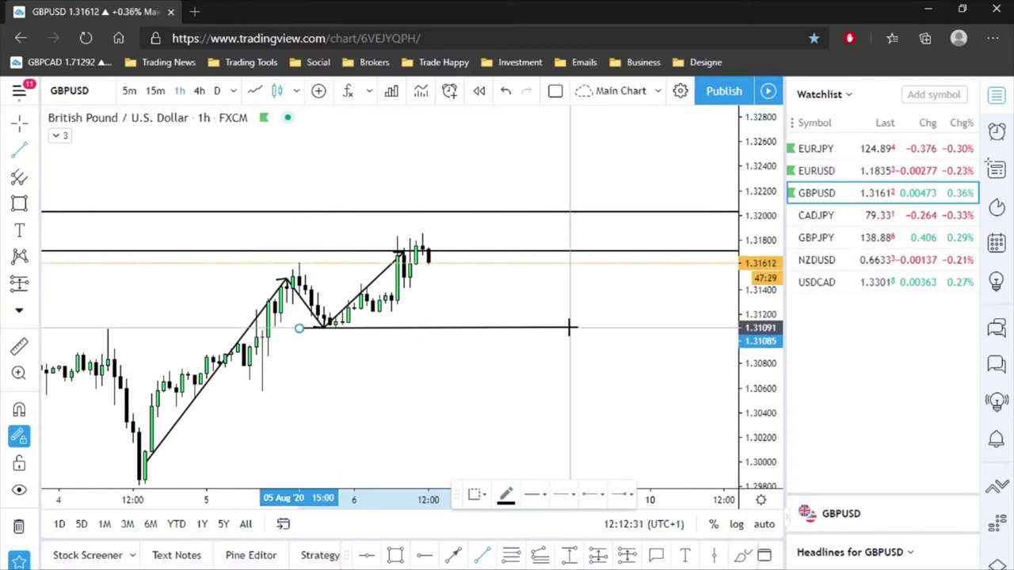
pyautogui.click(568, 327)
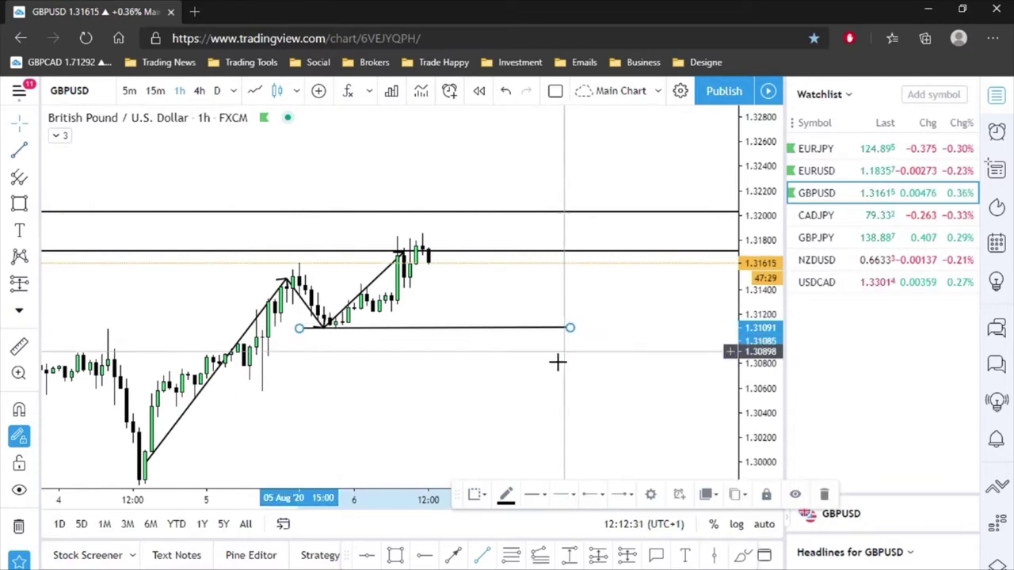
# - Sketch the projected path with four arrows: down through the 1.3109 line to about 1.3073, up to about 1.3126, sideways, and down again
pyautogui.click(456, 557)
pyautogui.click(441, 275)
pyautogui.click(476, 369)
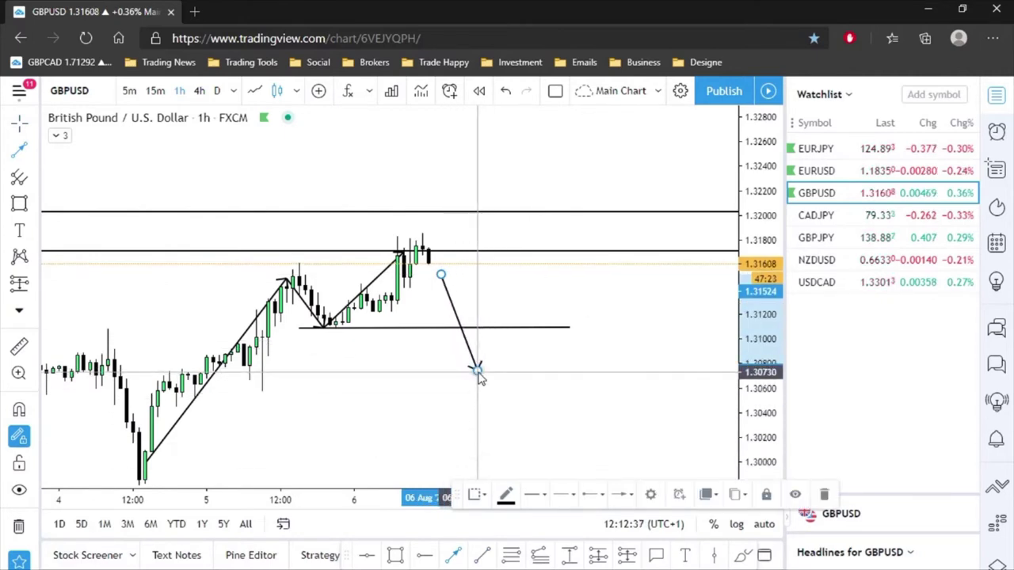
pyautogui.click(476, 369)
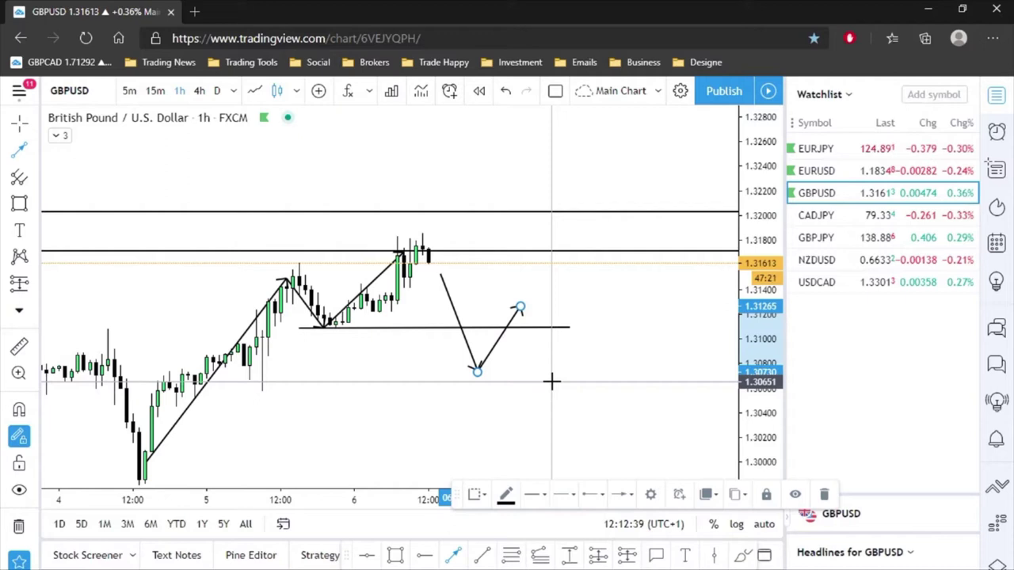
pyautogui.click(520, 307)
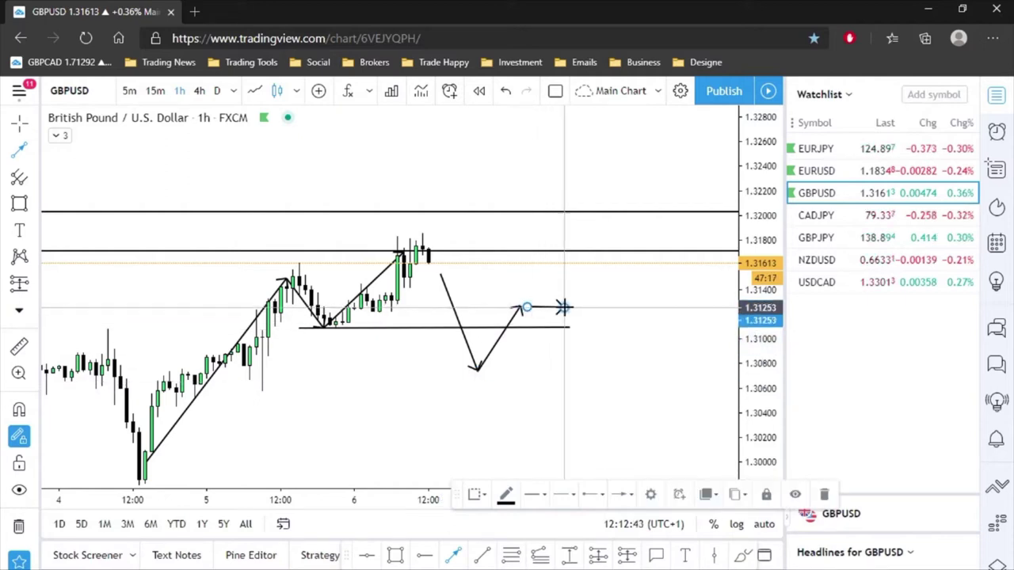
pyautogui.click(562, 307)
pyautogui.click(570, 326)
pyautogui.click(606, 422)
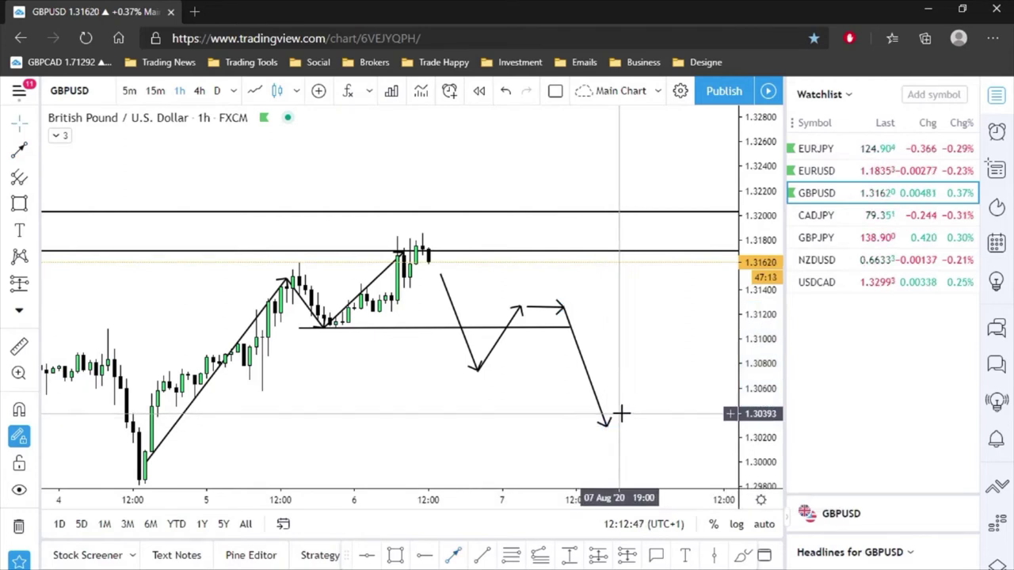
# - Examine the 1-hour price action from late July against the horizontal lines and the projected path
pyautogui.scroll(-5, 523, 307)
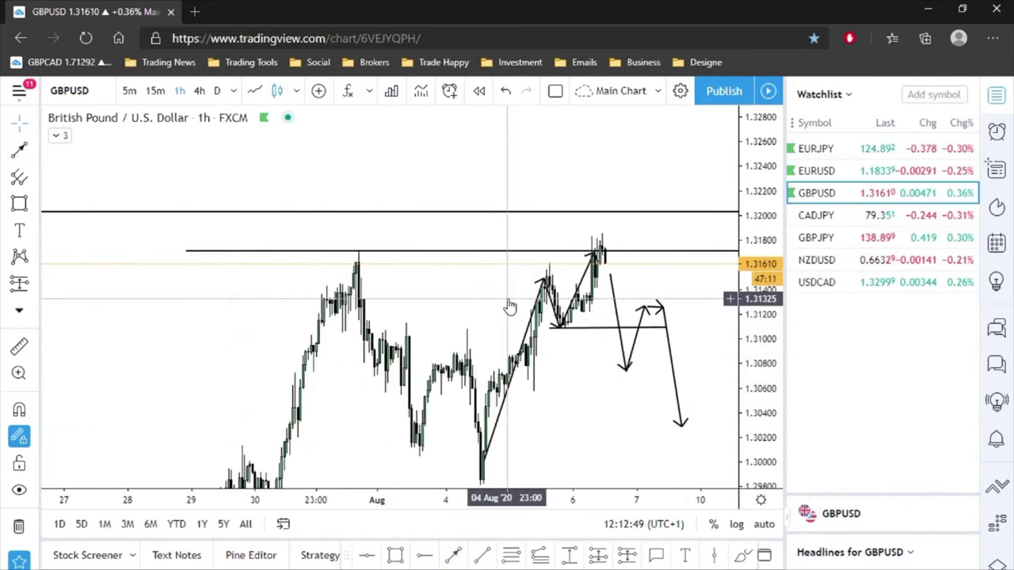
pyautogui.scroll(3, 510, 307)
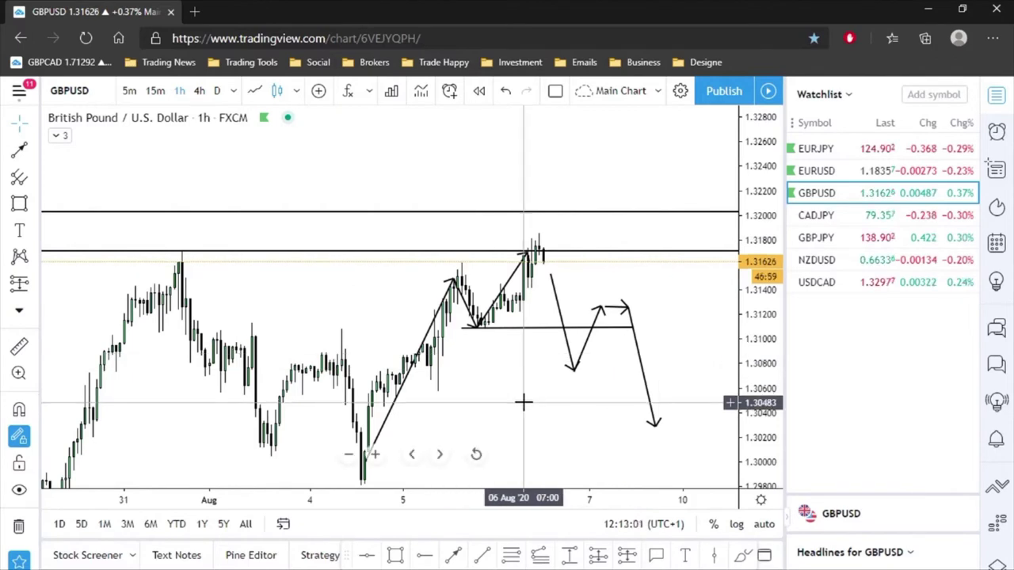
pyautogui.scroll(-4, 523, 416)
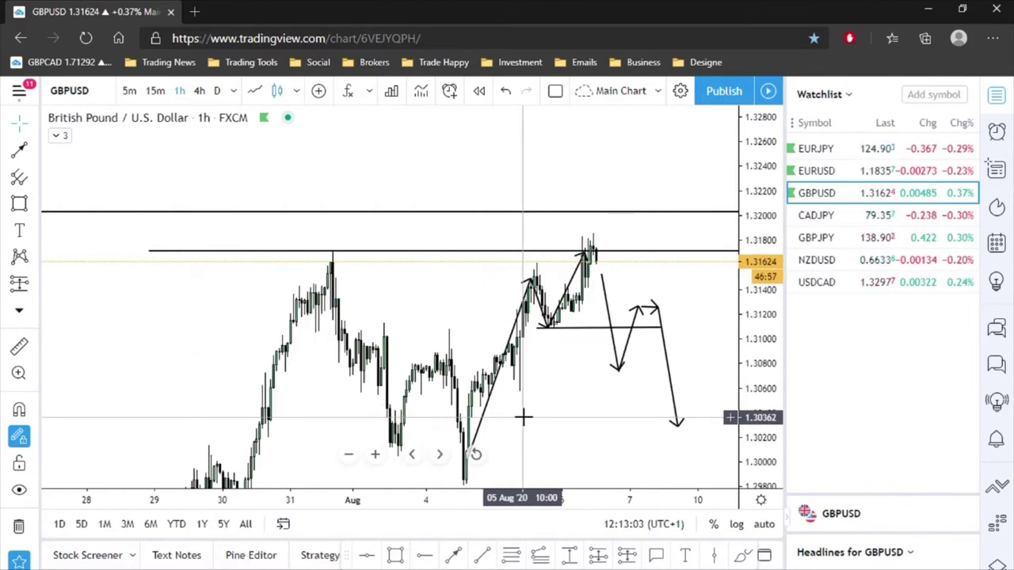
pyautogui.scroll(4, 601, 429)
pyautogui.scroll(2, 602, 430)
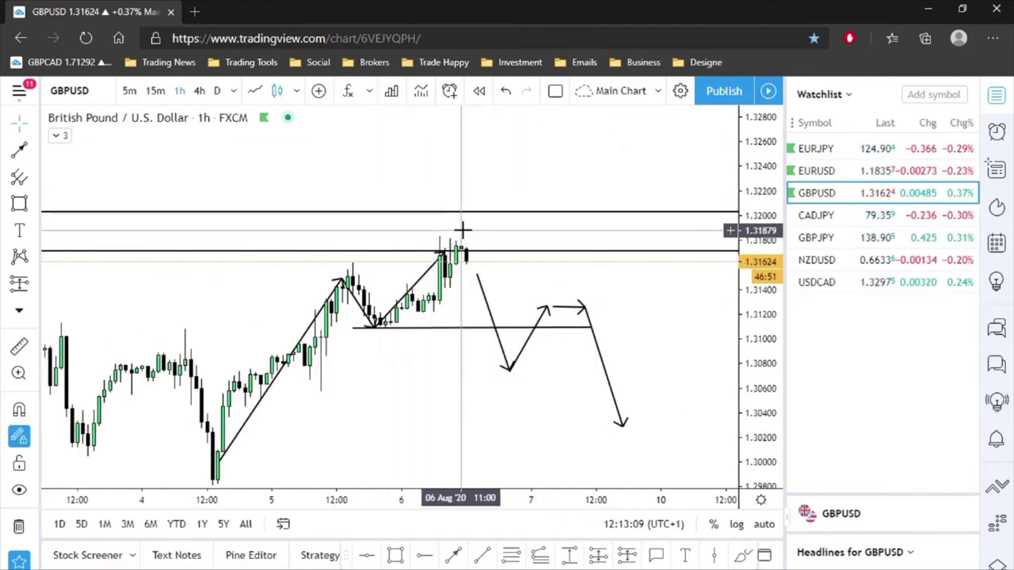
pyautogui.scroll(2, 379, 391)
pyautogui.scroll(3, 455, 396)
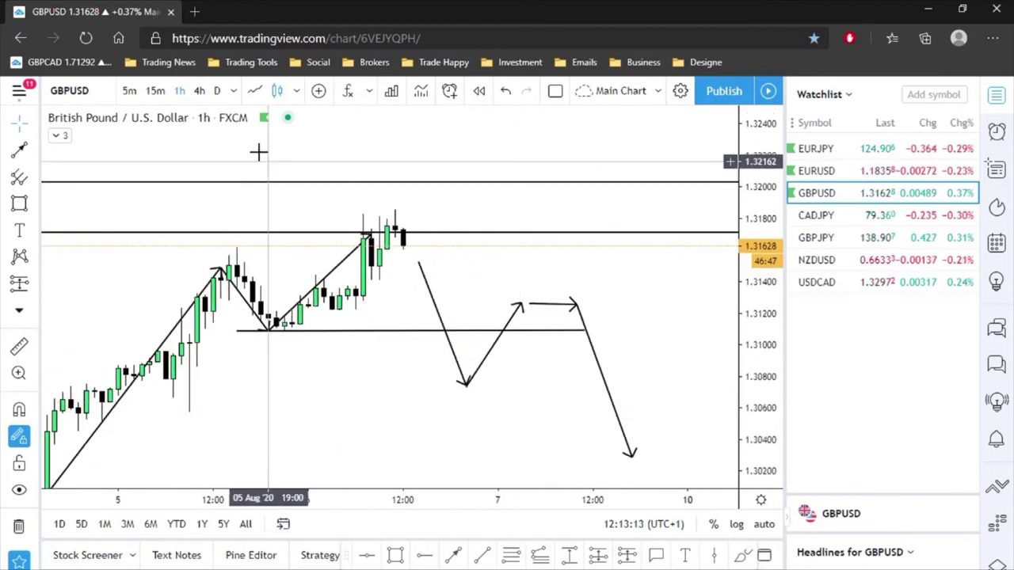
# - Switch the chart to the 15-minute timeframe and move the first projected down arrow later in time, starting at about 1.3159
pyautogui.click(155, 91)
pyautogui.scroll(-2, 313, 369)
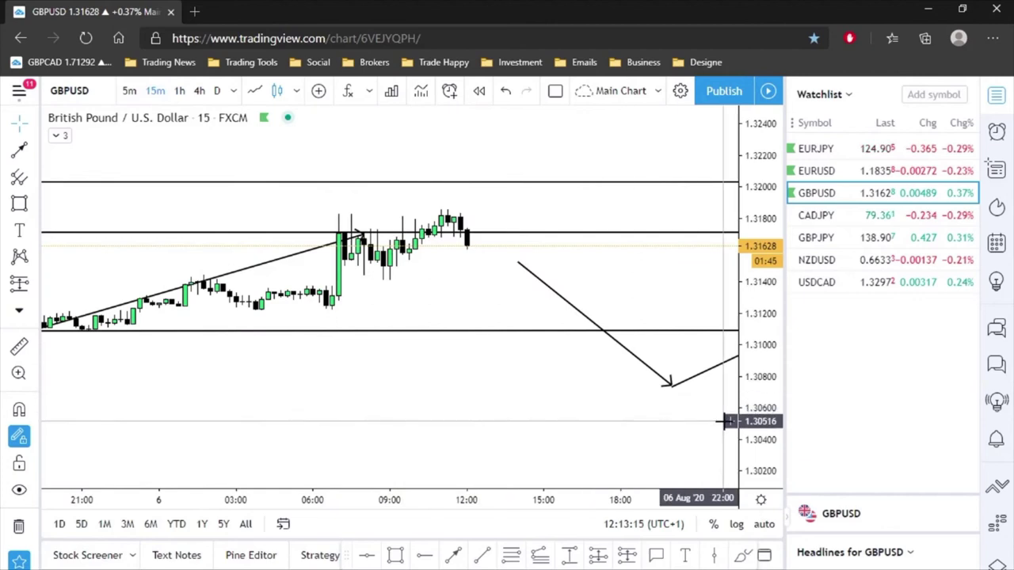
pyautogui.moveTo(765, 456); pyautogui.dragTo(751, 353)
pyautogui.moveTo(652, 303); pyautogui.dragTo(610, 363)
pyautogui.scroll(-5, 610, 363)
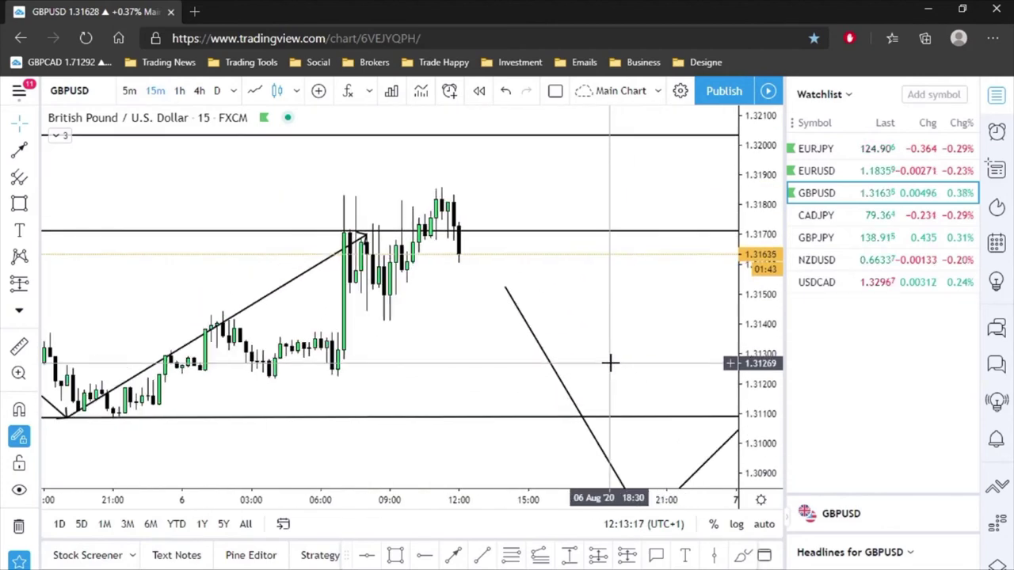
pyautogui.scroll(5, 610, 362)
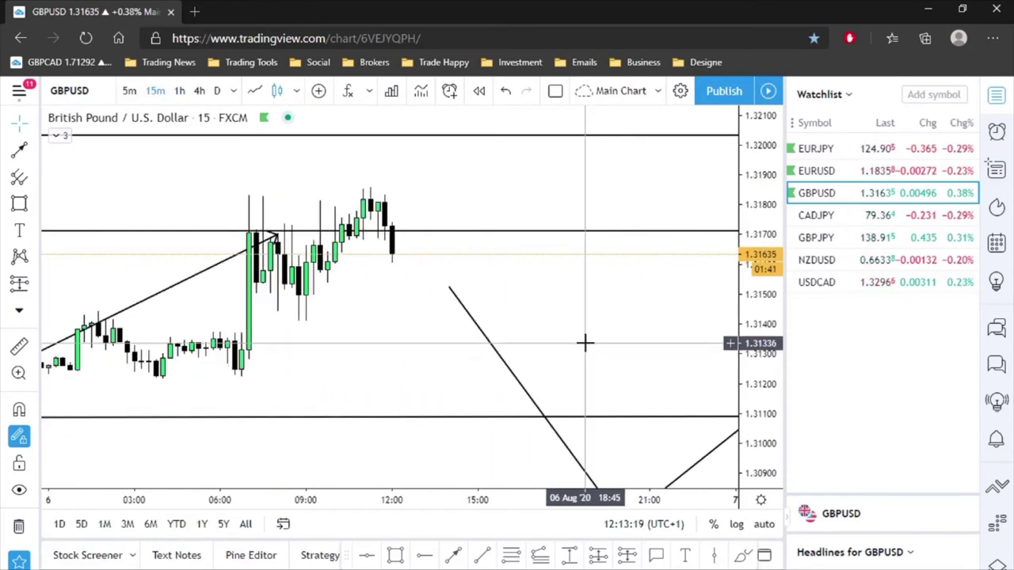
pyautogui.moveTo(515, 383); pyautogui.dragTo(622, 353)
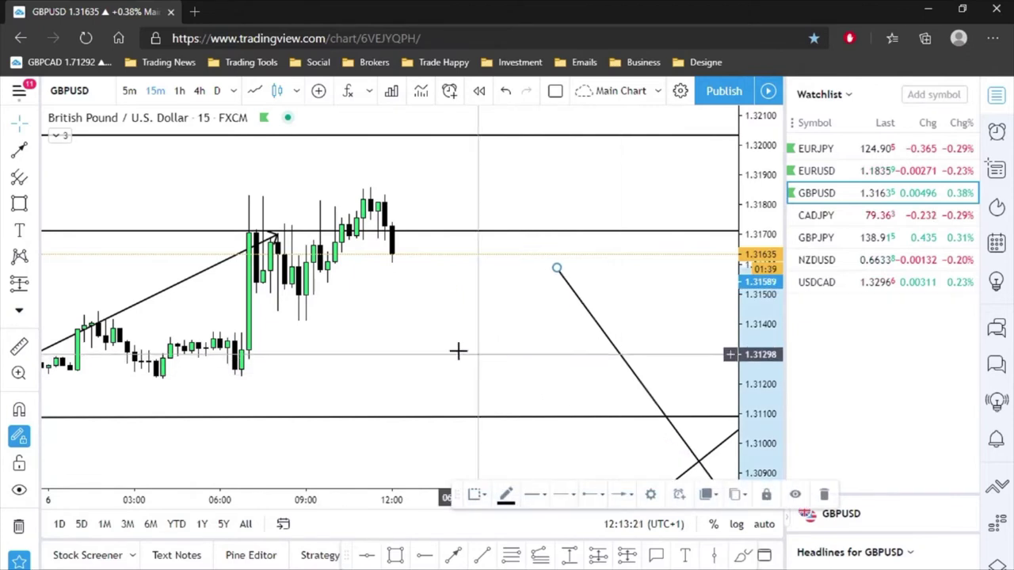
pyautogui.moveTo(459, 351); pyautogui.dragTo(504, 370)
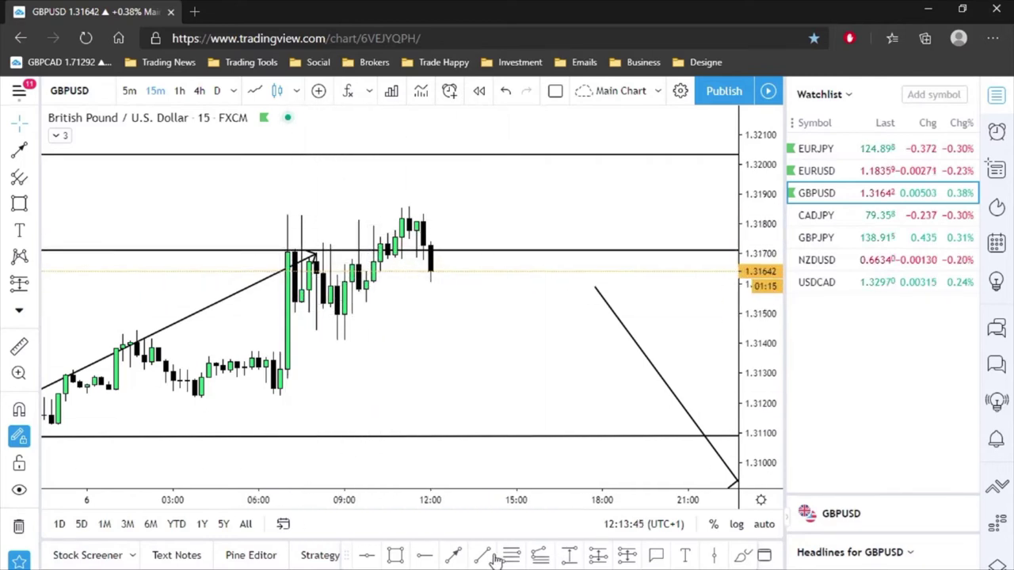
# - Draw a horizontal trend line at about 1.3183 across the 6 August wick highs, starting at 06:15
pyautogui.click(264, 214)
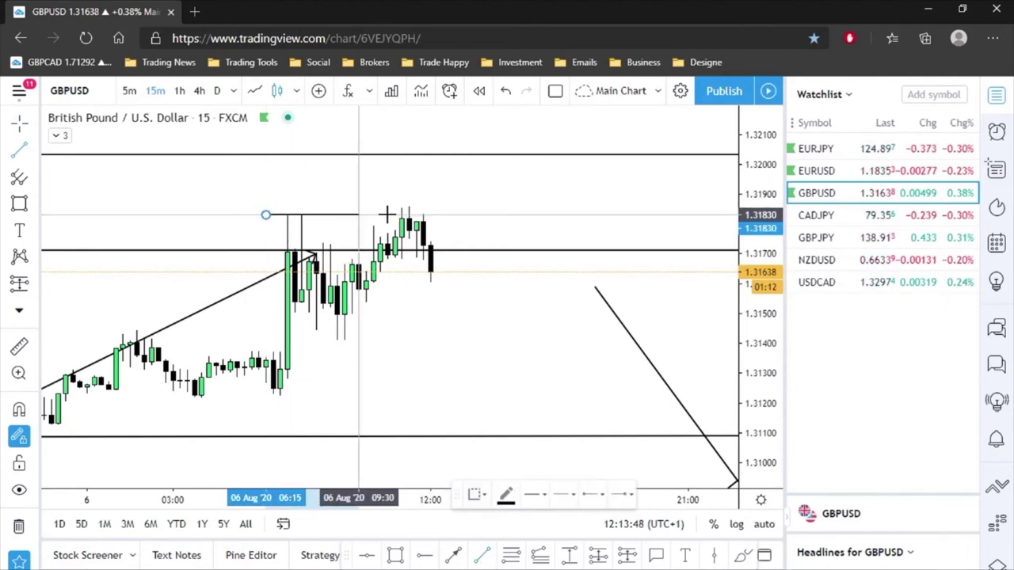
pyautogui.click(494, 214)
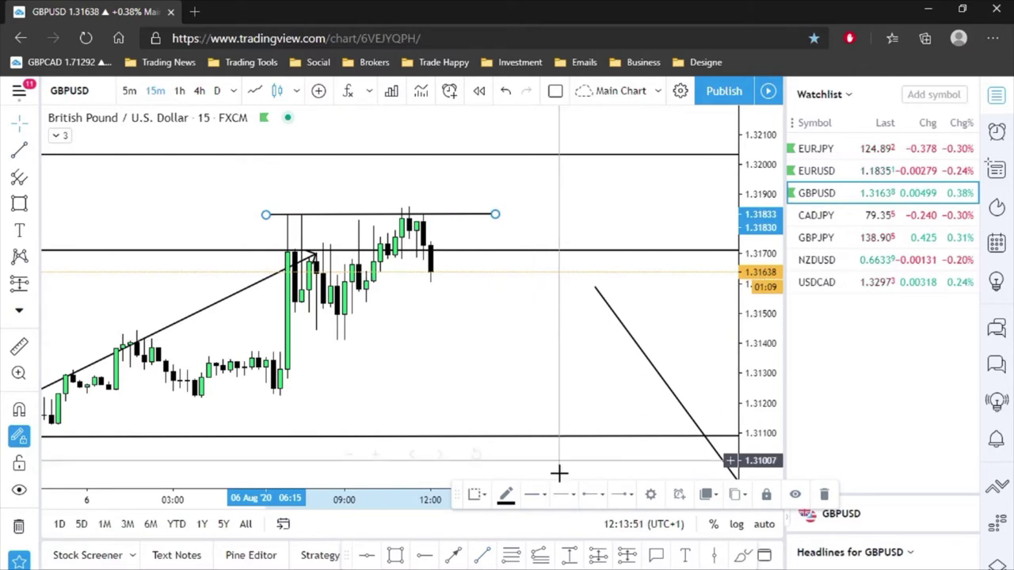
pyautogui.click(625, 558)
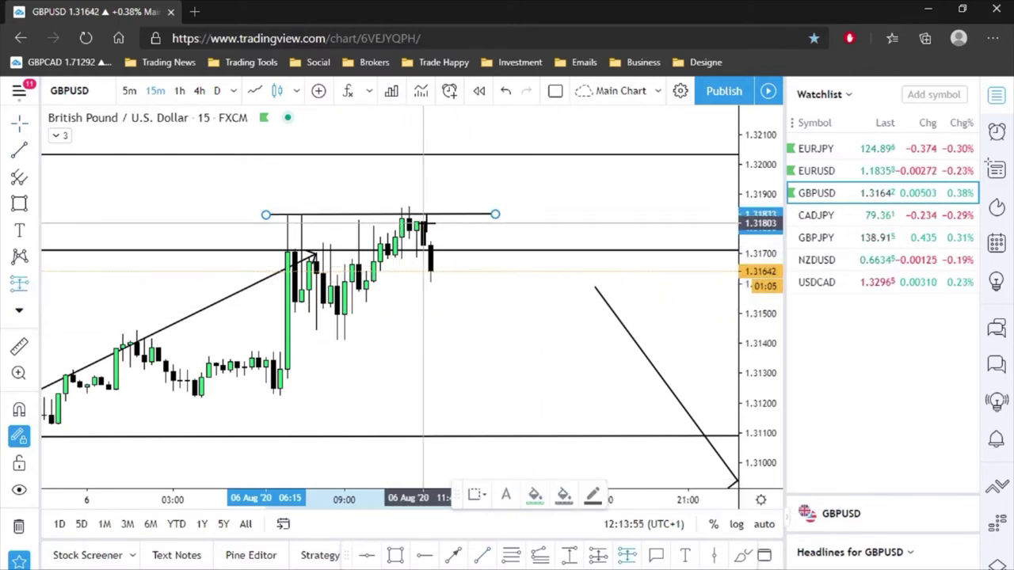
pyautogui.click(467, 315)
# - Draw a short horizontal trend line at about 1.3168 under the 15-minute lows, starting at 10:15 on 6 August
pyautogui.moveTo(473, 320); pyautogui.dragTo(543, 350)
pyautogui.scroll(3, 547, 354)
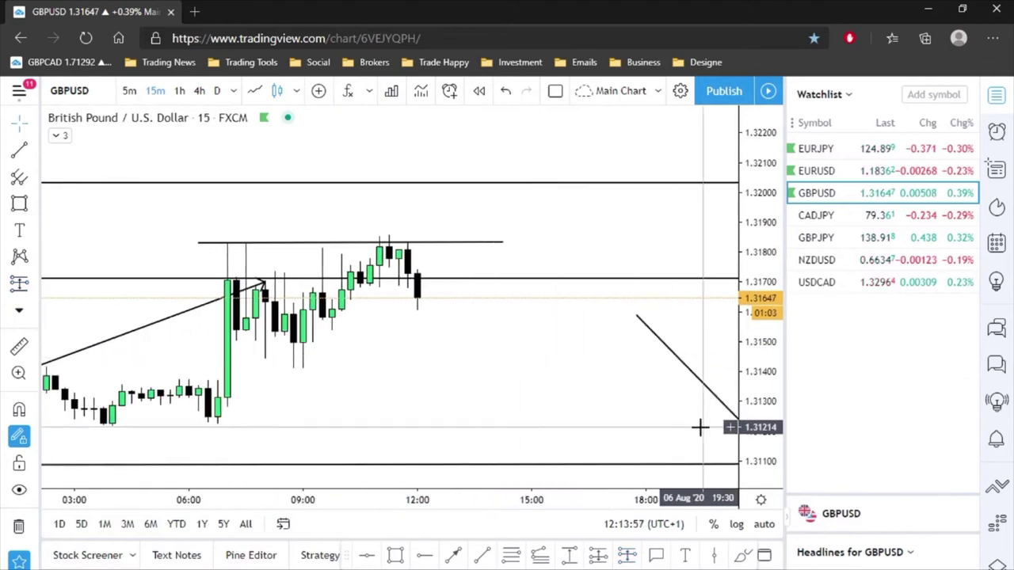
pyautogui.moveTo(758, 433); pyautogui.dragTo(757, 391)
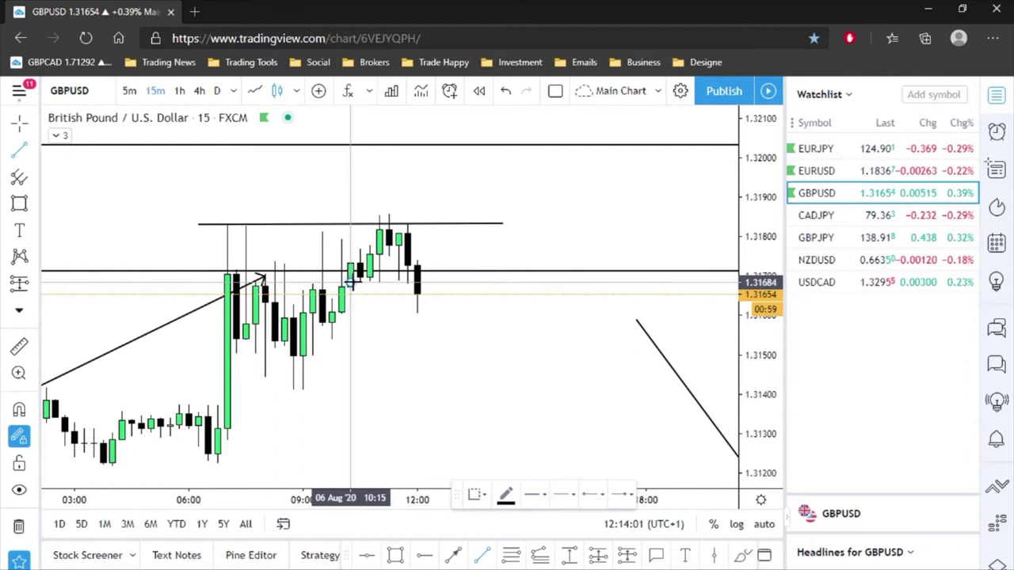
pyautogui.click(350, 282)
pyautogui.click(475, 283)
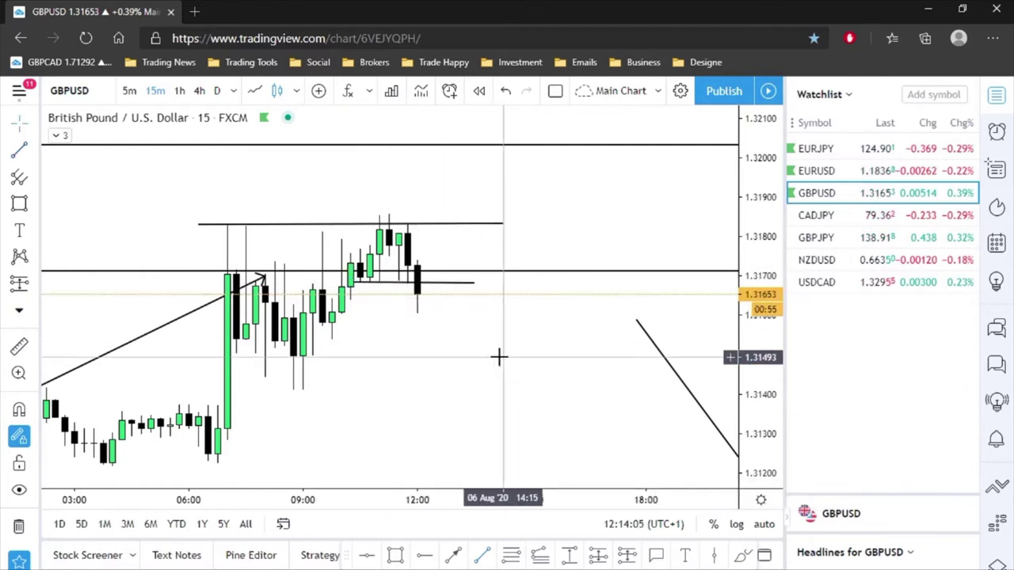
# - Sketch a short arrow from the latest 15-minute candle up to the 1.3168 trend line, and delete it
pyautogui.moveTo(499, 356); pyautogui.dragTo(537, 359)
pyautogui.moveTo(772, 433); pyautogui.dragTo(778, 391)
pyautogui.moveTo(569, 385); pyautogui.dragTo(614, 389)
pyautogui.scroll(2, 614, 388)
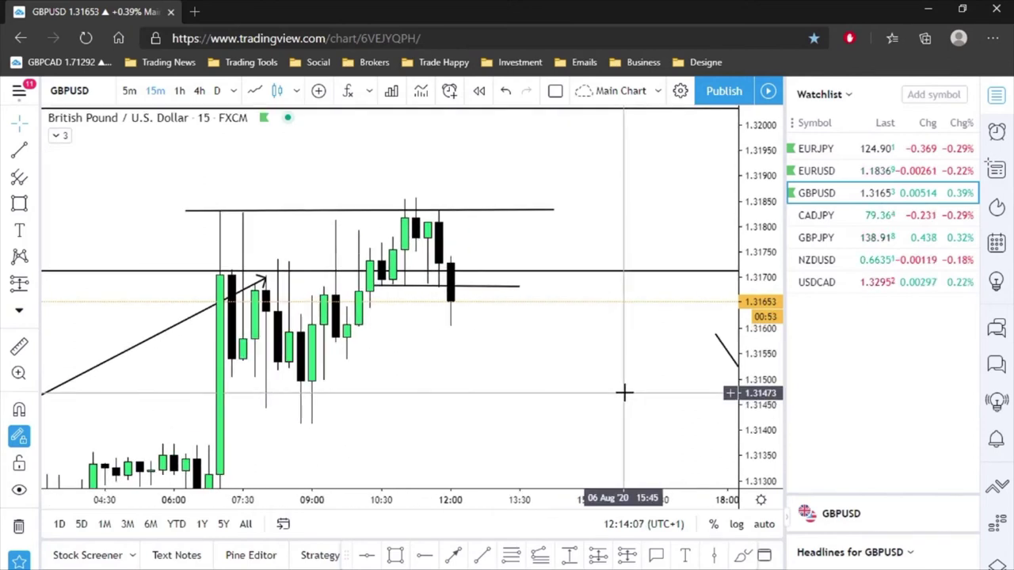
pyautogui.click(454, 556)
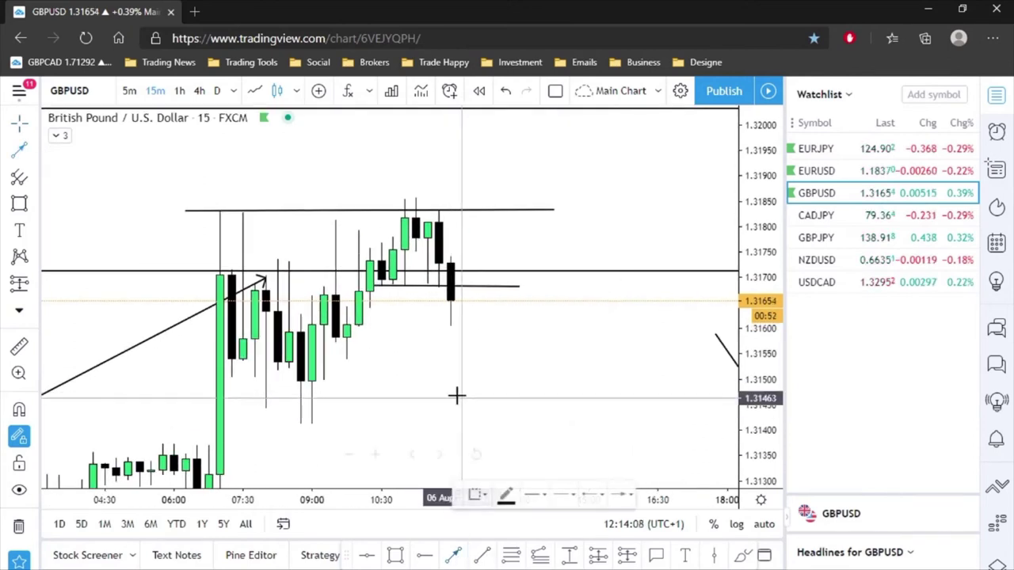
pyautogui.click(462, 305)
pyautogui.click(485, 285)
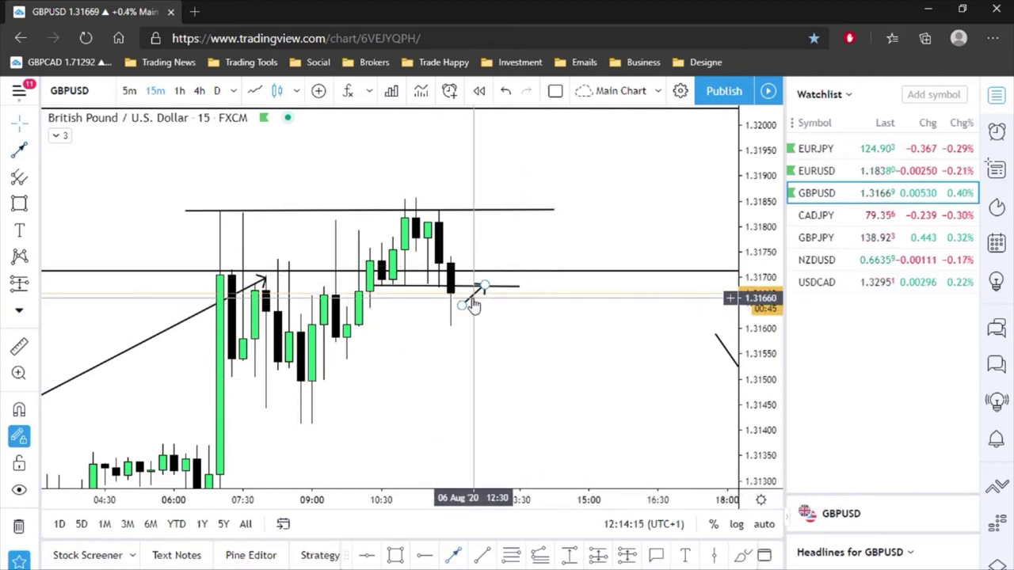
pyautogui.press('Delete')
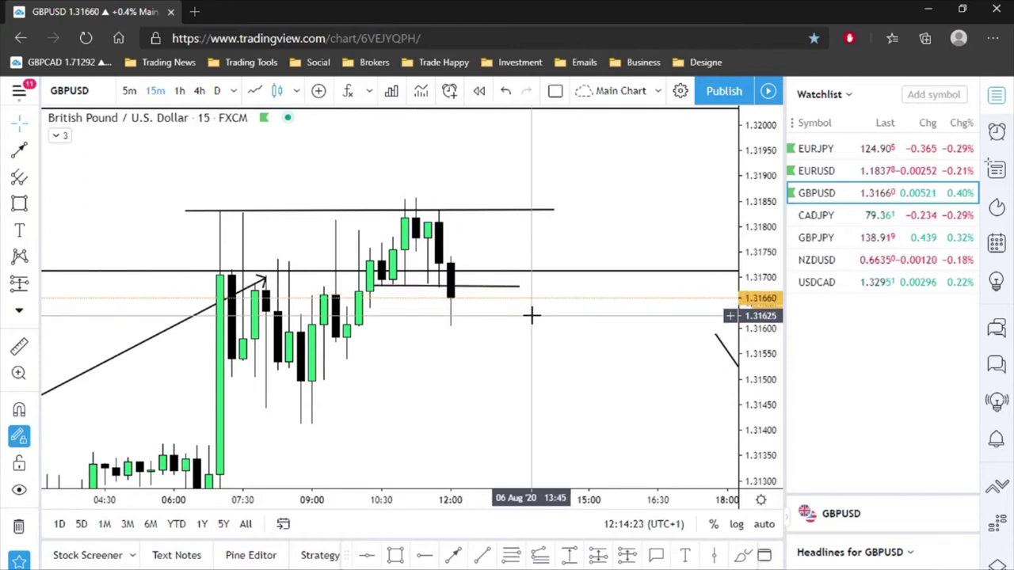
# - Place a short position with entry at 1.31663 and stop at 1.31863, and narrow it to end at about 17:45 on 6 August
pyautogui.click(626, 556)
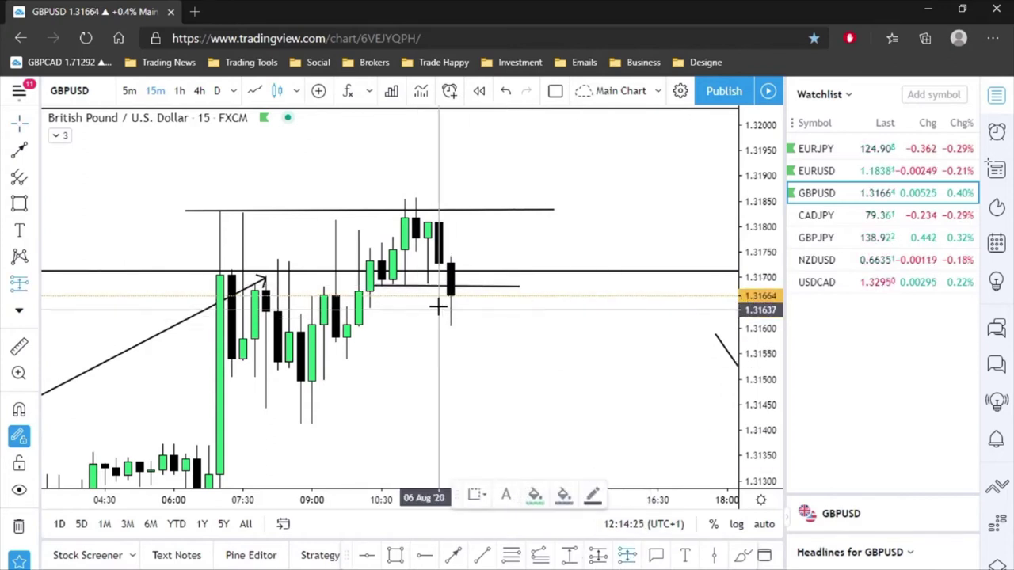
pyautogui.click(438, 296)
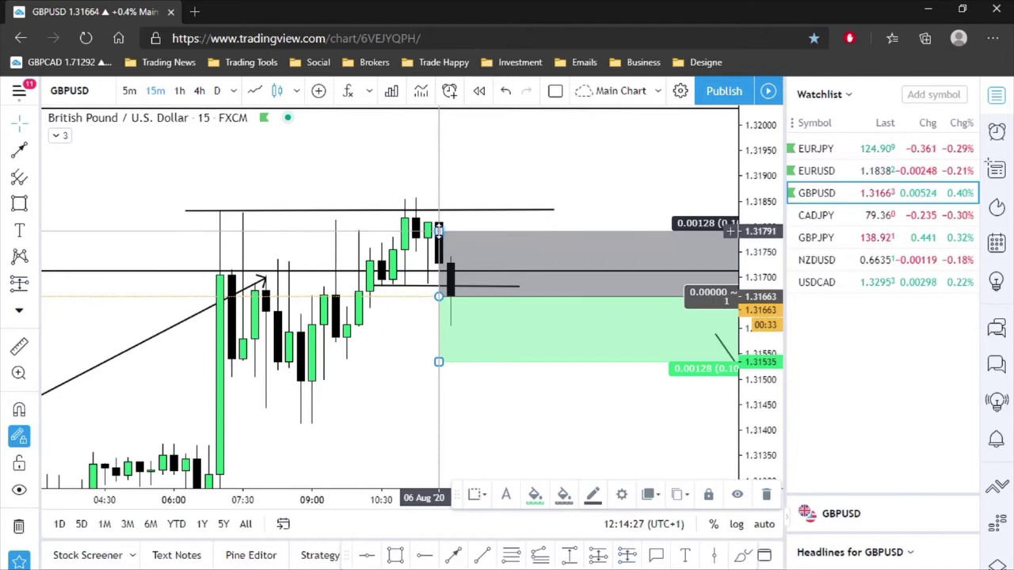
pyautogui.moveTo(439, 230); pyautogui.dragTo(437, 193)
pyautogui.moveTo(568, 154); pyautogui.dragTo(360, 165)
pyautogui.scroll(-4, 359, 166)
pyautogui.moveTo(548, 169); pyautogui.dragTo(368, 176)
pyautogui.click(590, 317)
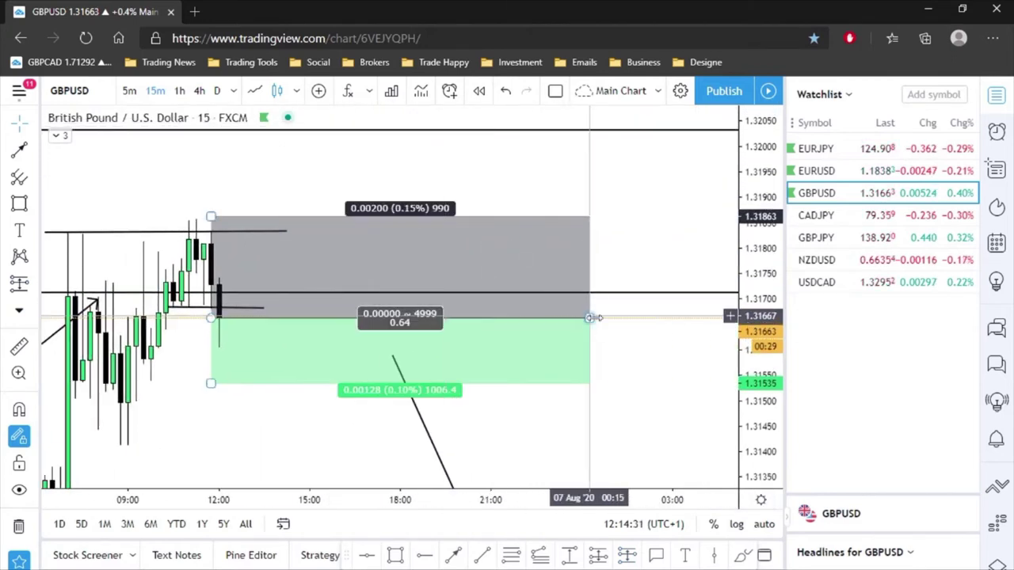
pyautogui.moveTo(589, 317); pyautogui.dragTo(392, 318)
pyautogui.moveTo(489, 341); pyautogui.dragTo(678, 280)
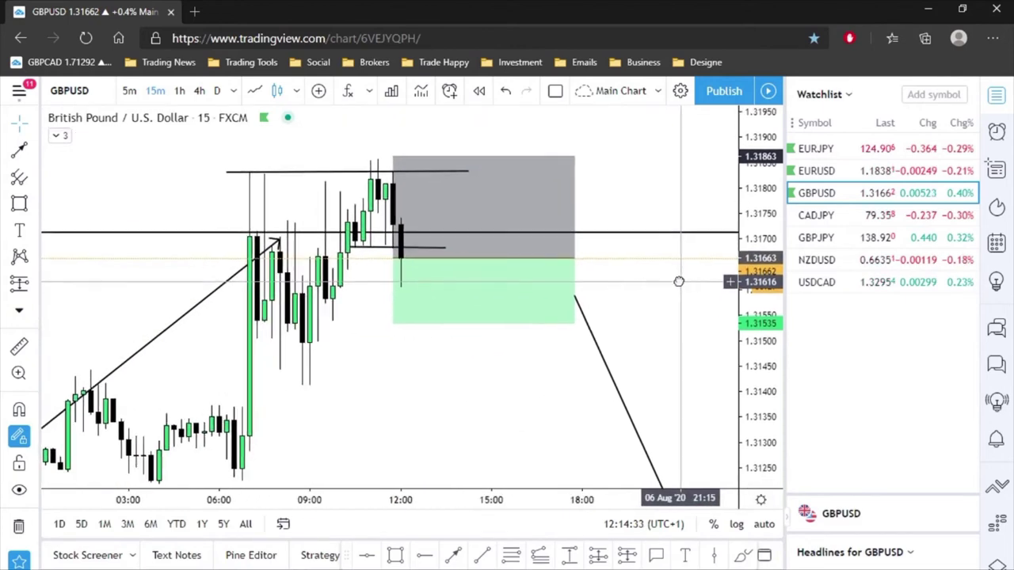
# - Switch to the 1-hour timeframe and extend the short position's profit target to 1.31106, just above the pullback-low line
pyautogui.click(179, 90)
pyautogui.moveTo(729, 343); pyautogui.dragTo(633, 406)
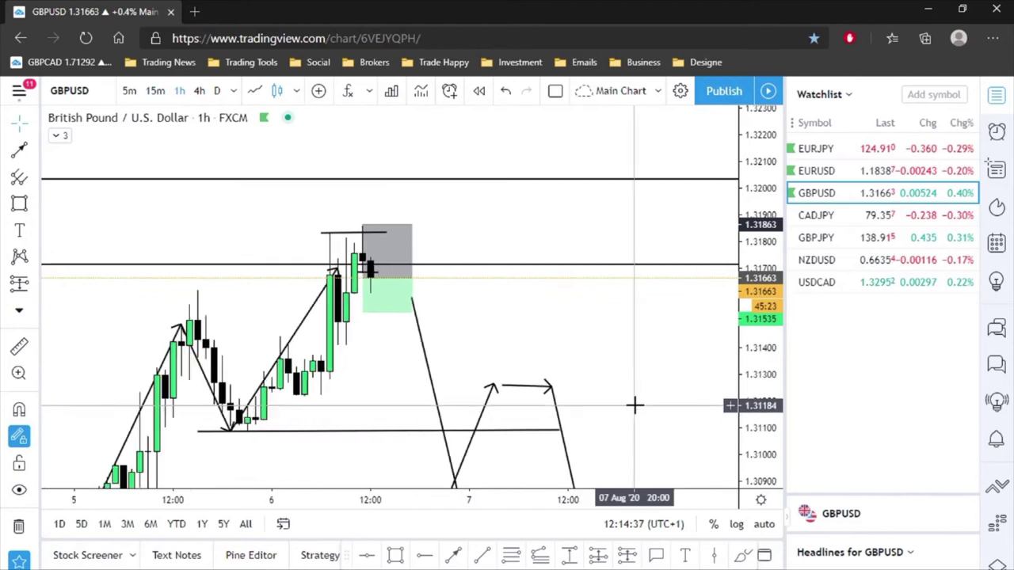
pyautogui.scroll(3, 635, 405)
pyautogui.moveTo(448, 358); pyautogui.dragTo(595, 325)
pyautogui.moveTo(385, 280); pyautogui.dragTo(385, 301)
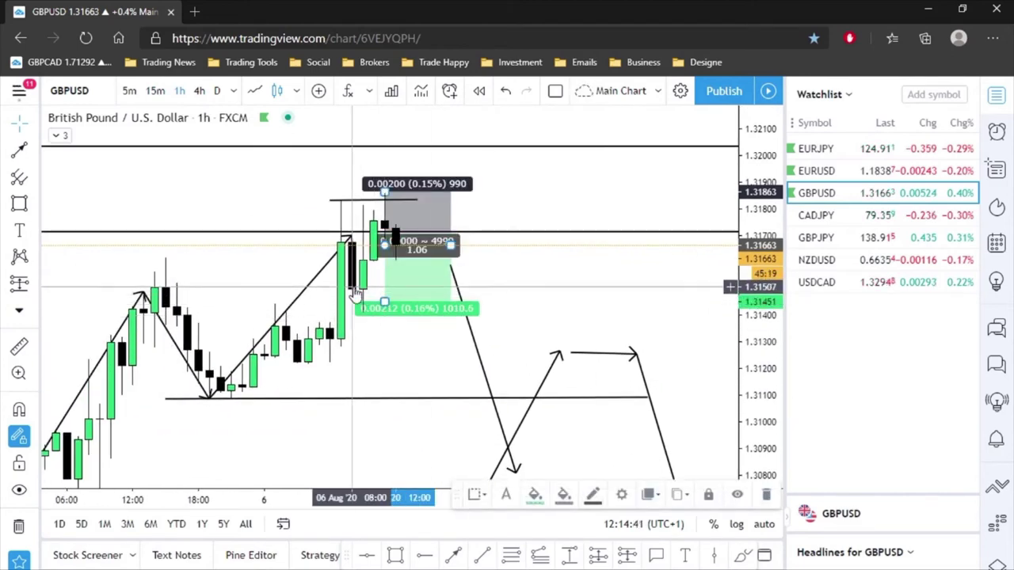
pyautogui.moveTo(384, 303); pyautogui.dragTo(384, 394)
pyautogui.click(314, 430)
pyautogui.scroll(-3, 314, 429)
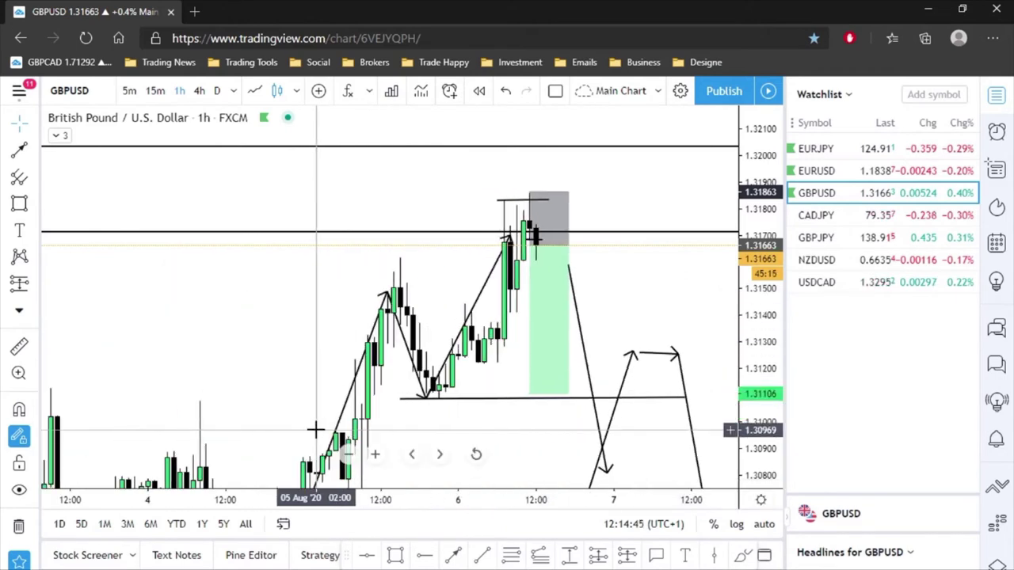
pyautogui.moveTo(473, 418); pyautogui.dragTo(425, 371)
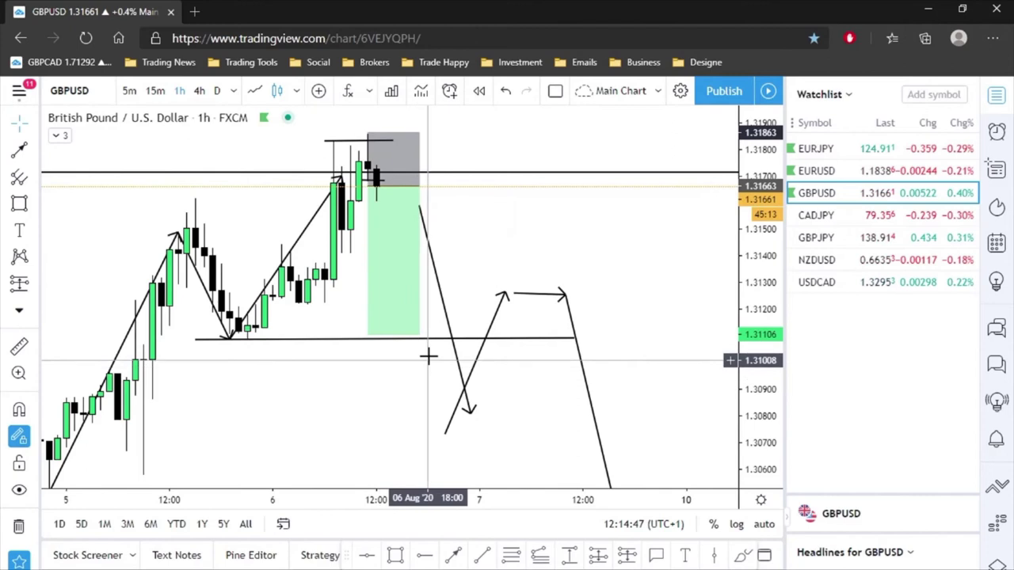
# - Widen the short position to end at about 05:00 on 7 August and lower its entry to 1.31657
pyautogui.click(398, 280)
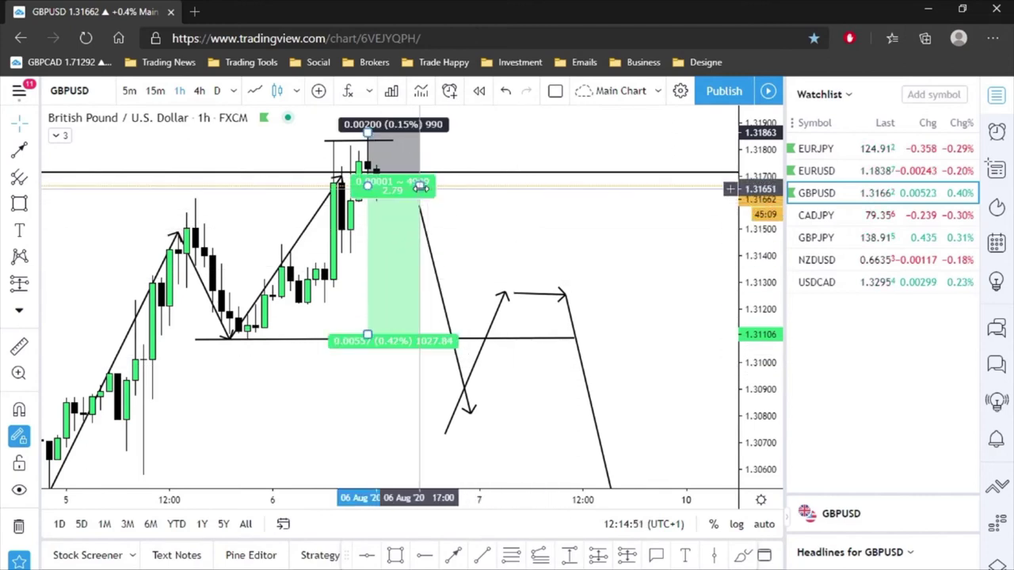
pyautogui.moveTo(421, 186); pyautogui.dragTo(518, 187)
pyautogui.moveTo(581, 229); pyautogui.dragTo(626, 245)
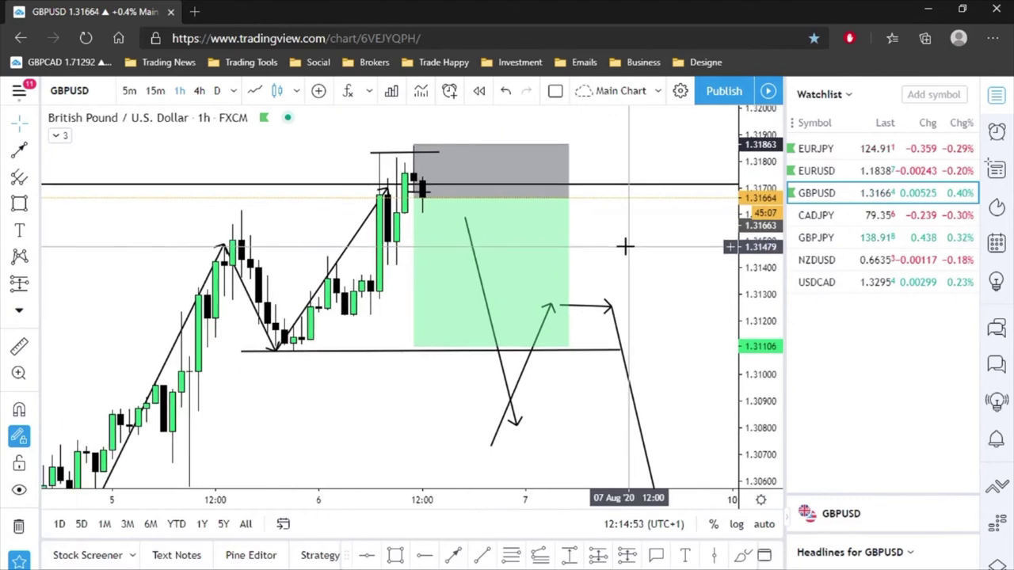
pyautogui.click(447, 207)
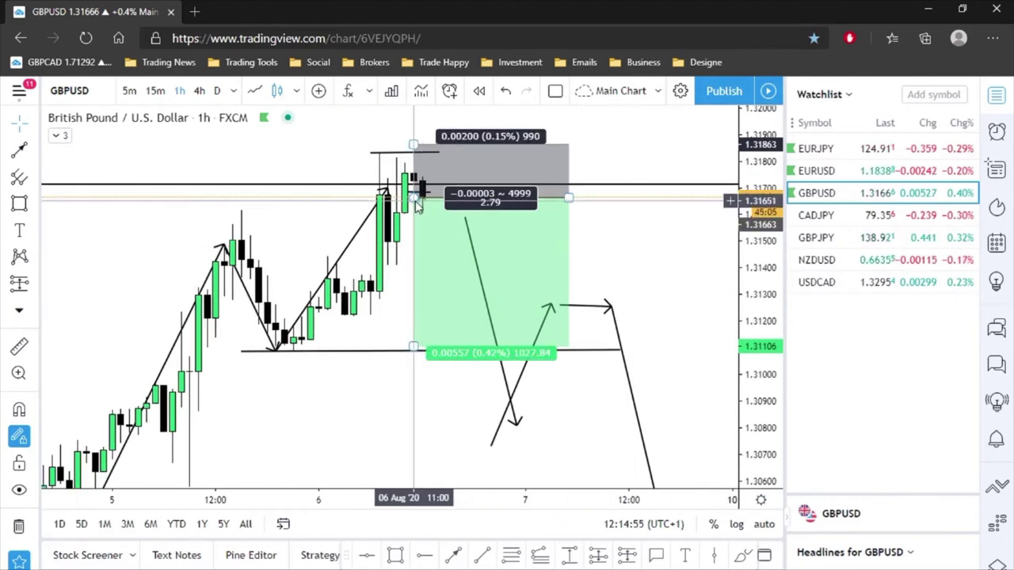
pyautogui.moveTo(414, 198)
pyautogui.mouseDown()
pyautogui.moveTo(414, 209)
pyautogui.moveTo(414, 199)
pyautogui.mouseUp()
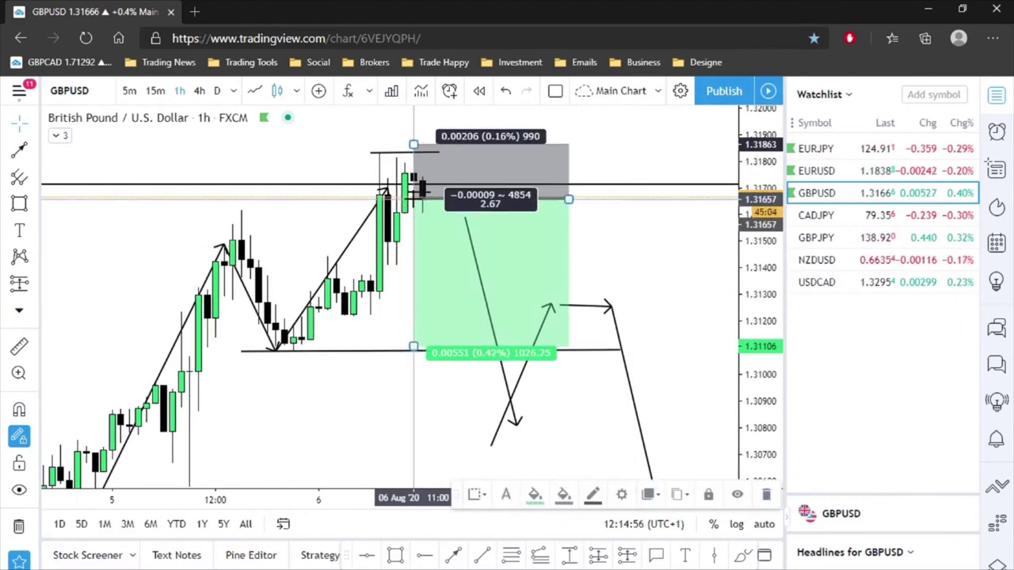
pyautogui.click(609, 234)
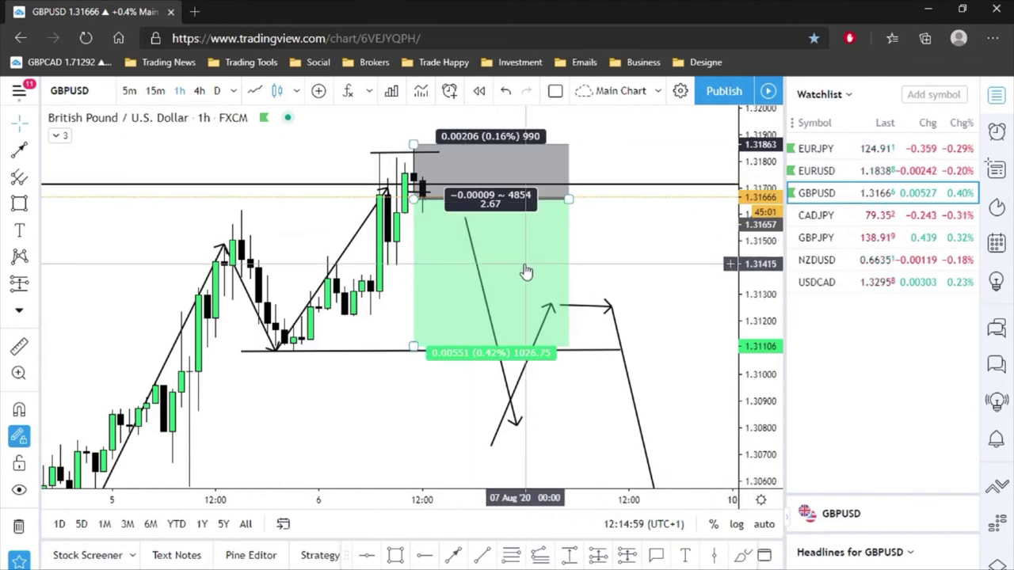
pyautogui.click(615, 267)
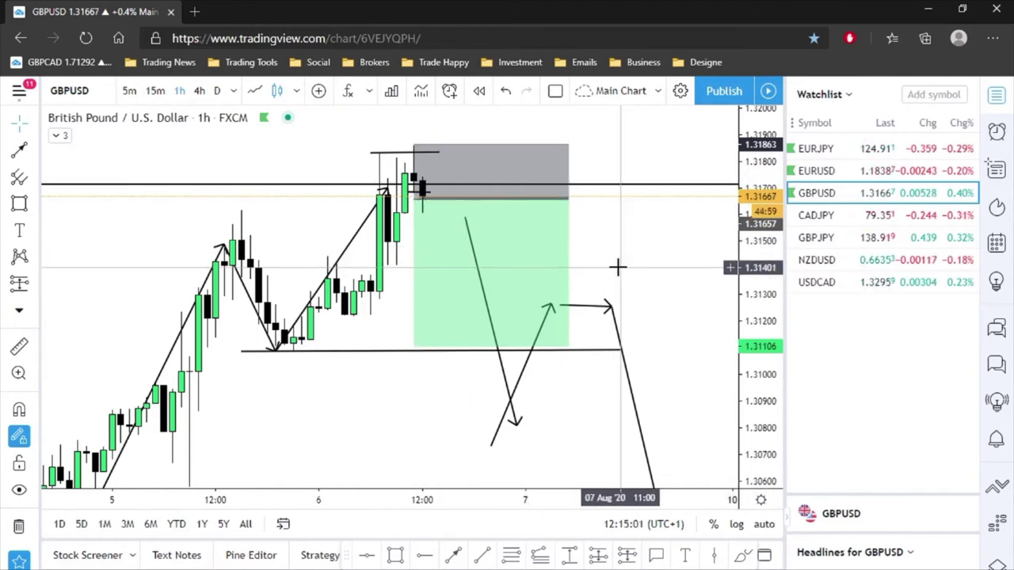
pyautogui.scroll(-2, 617, 268)
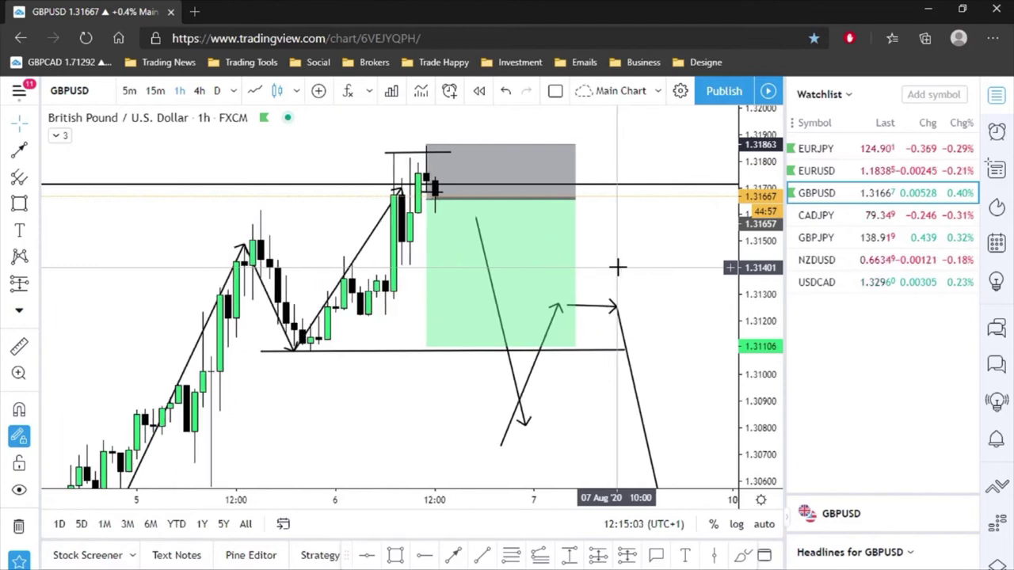
# - Switch to the 15-minute timeframe and set the short position's entry to 1.31666 and its stop to 1.31867
pyautogui.click(152, 92)
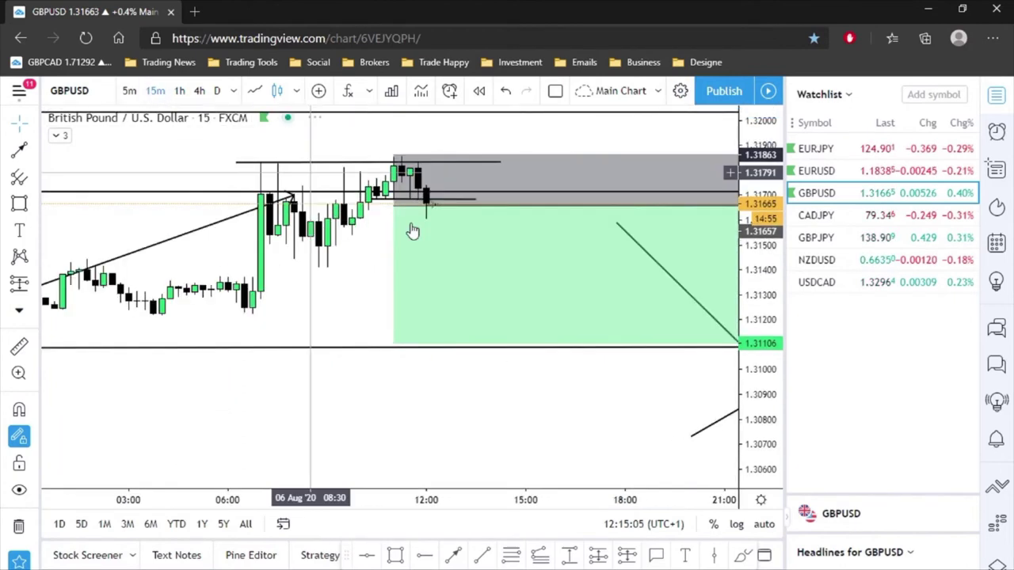
pyautogui.moveTo(341, 292); pyautogui.dragTo(219, 403)
pyautogui.scroll(-1, 238, 384)
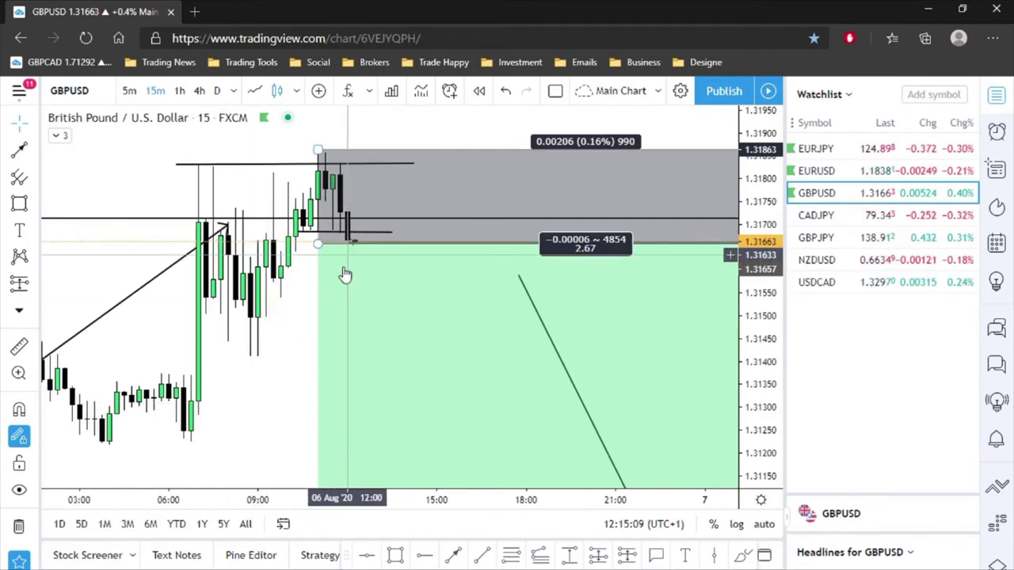
pyautogui.moveTo(317, 245); pyautogui.dragTo(319, 239)
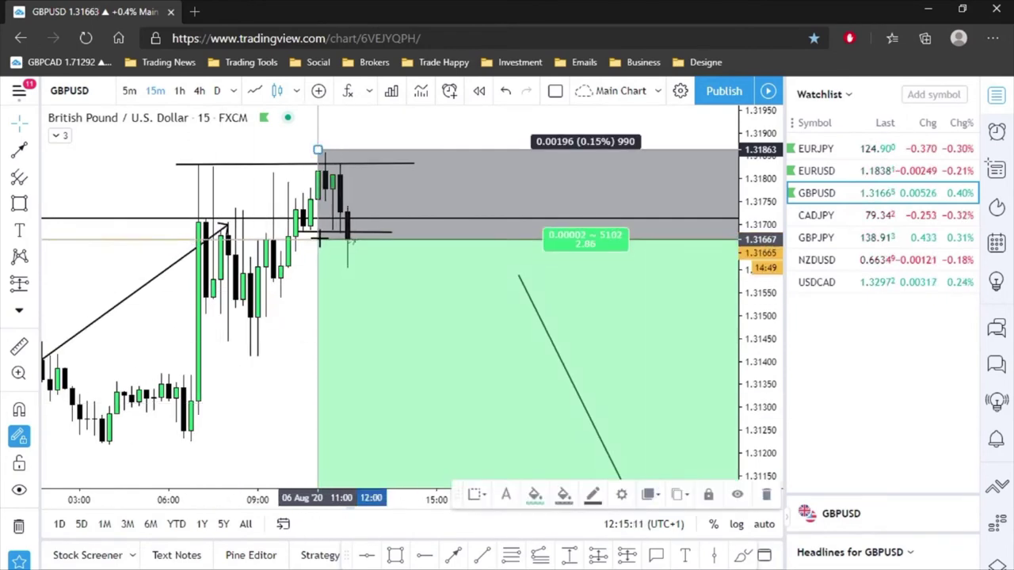
pyautogui.click(287, 321)
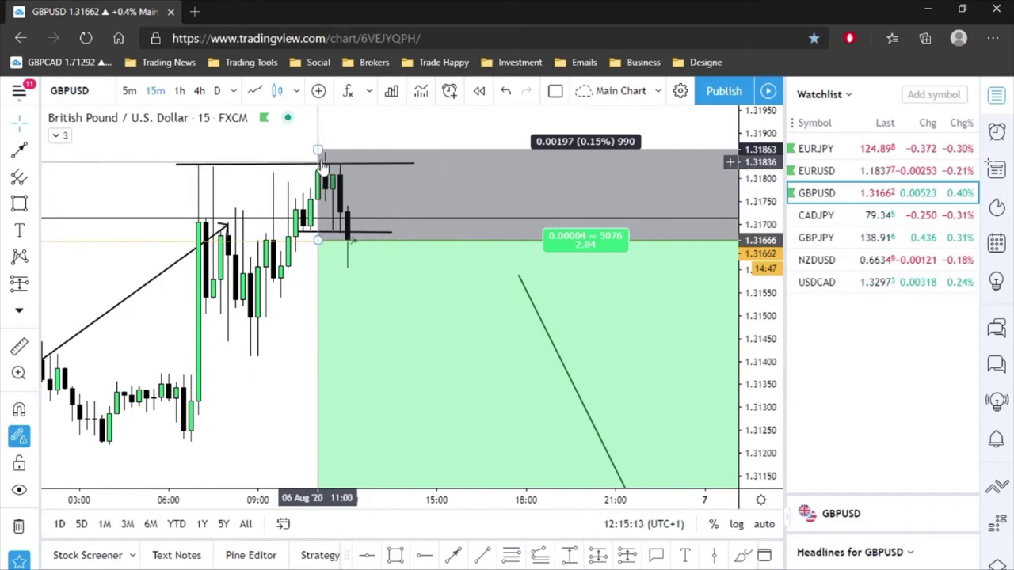
pyautogui.moveTo(317, 150); pyautogui.dragTo(305, 147)
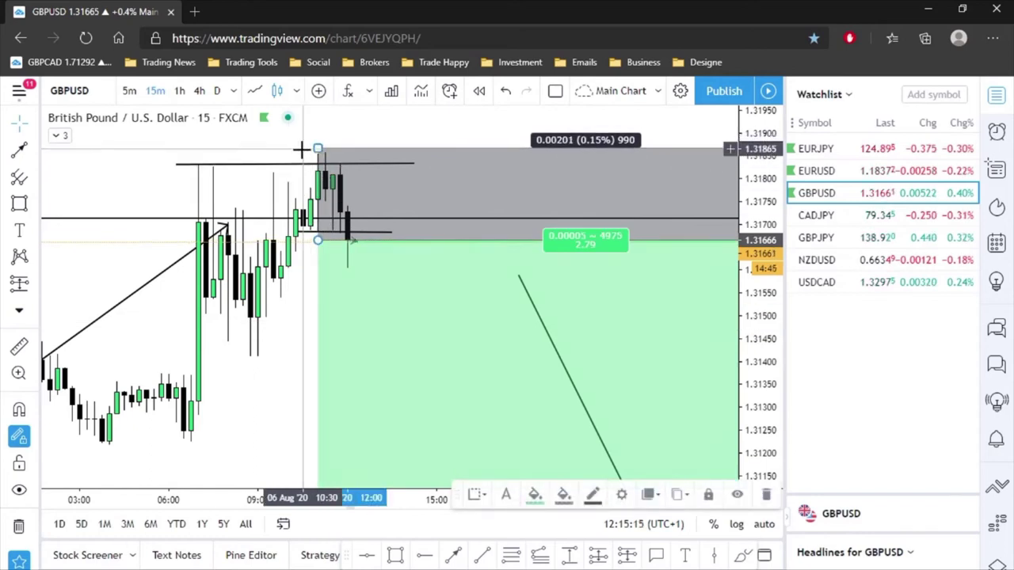
pyautogui.click(302, 149)
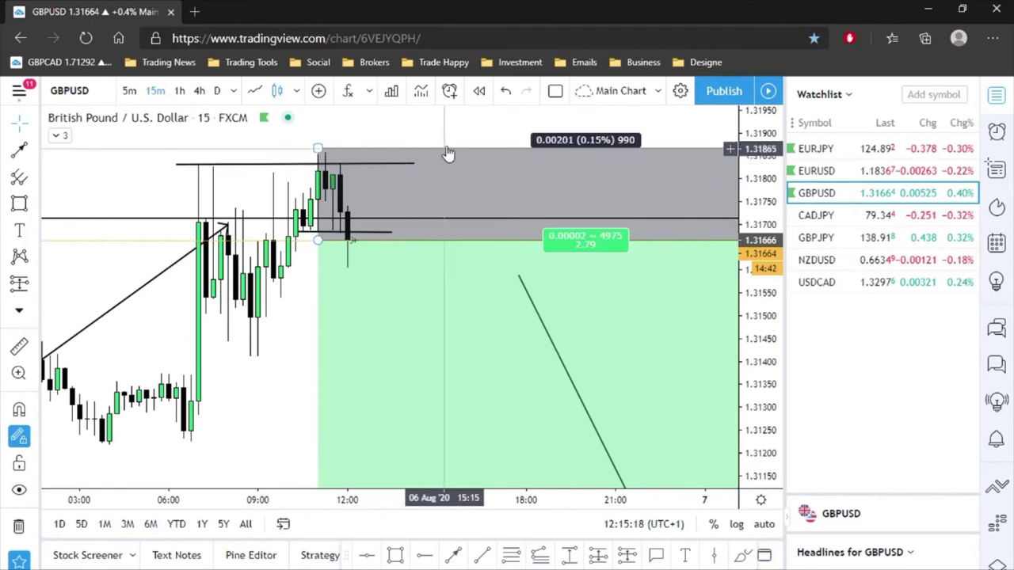
# - Narrow the short position to end at about 17:00 on 6 August
pyautogui.moveTo(448, 154); pyautogui.dragTo(386, 148)
pyautogui.click(387, 149)
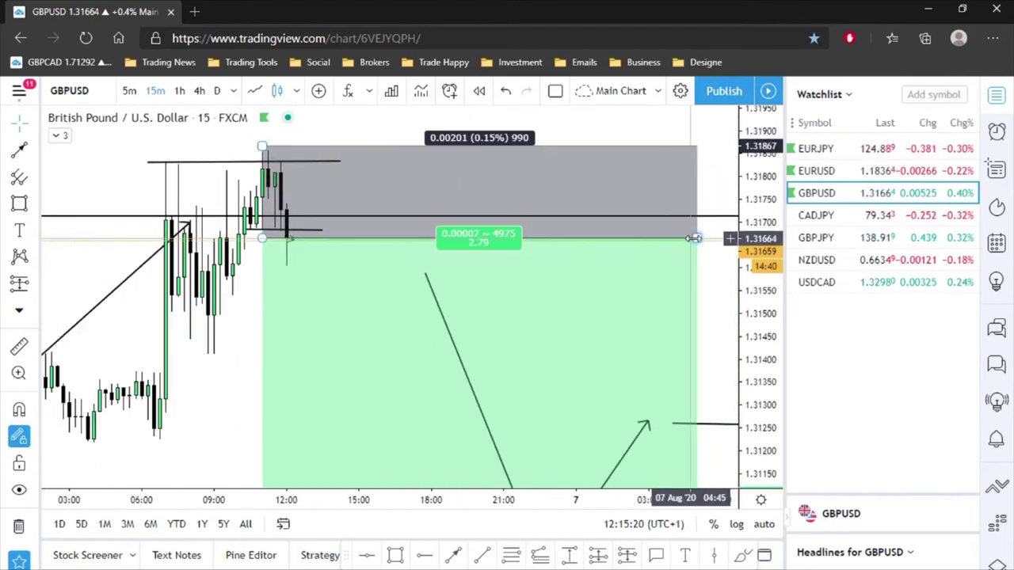
pyautogui.moveTo(694, 238); pyautogui.dragTo(409, 238)
pyautogui.moveTo(524, 295); pyautogui.dragTo(660, 249)
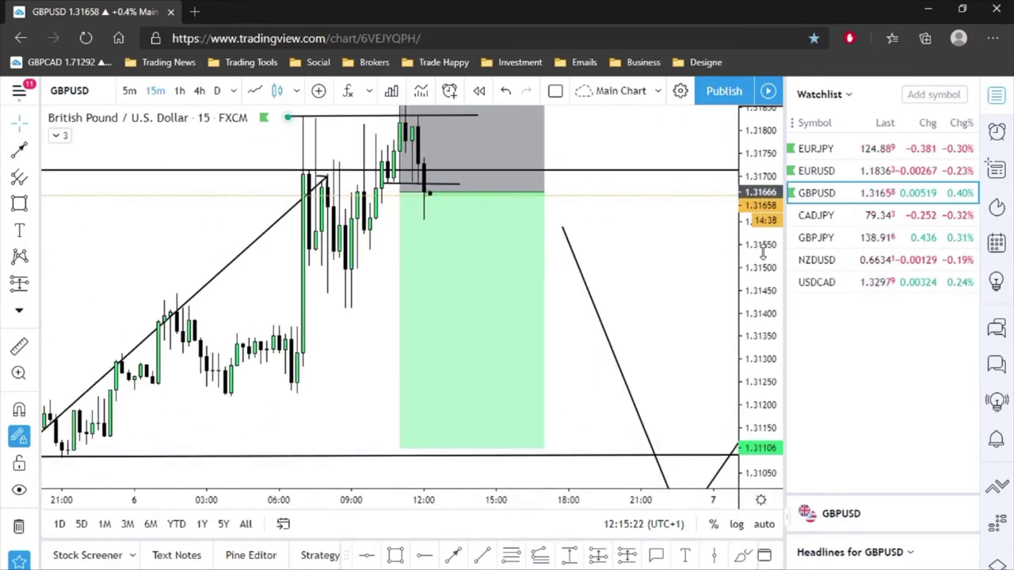
pyautogui.moveTo(763, 254); pyautogui.dragTo(763, 317)
pyautogui.moveTo(688, 281); pyautogui.dragTo(634, 307)
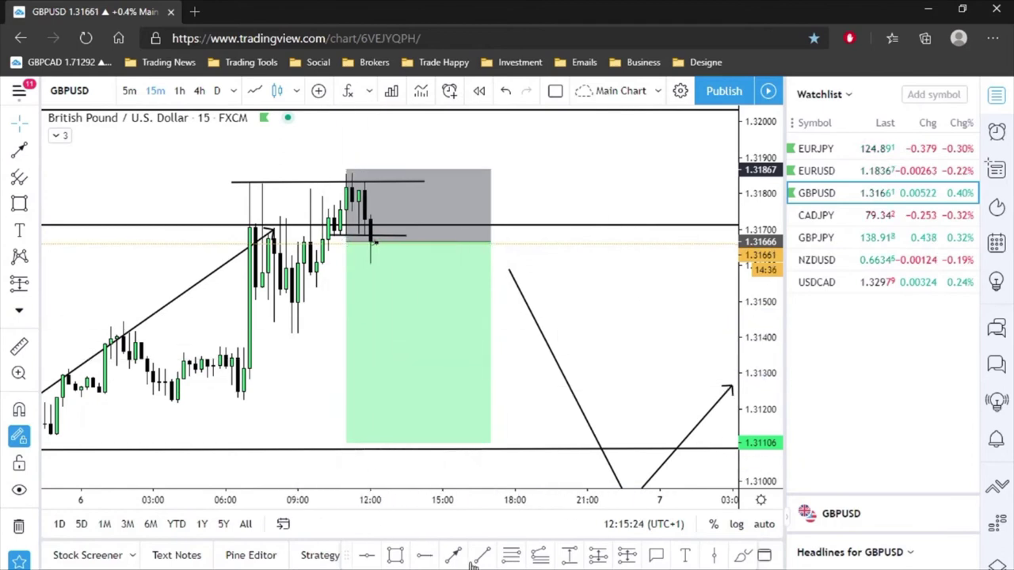
# - Draw a horizontal trend line at about 1.31493 under the 15-minute lows, from about 07:30 to 12:45 on 6 August
pyautogui.click(262, 304)
pyautogui.click(391, 303)
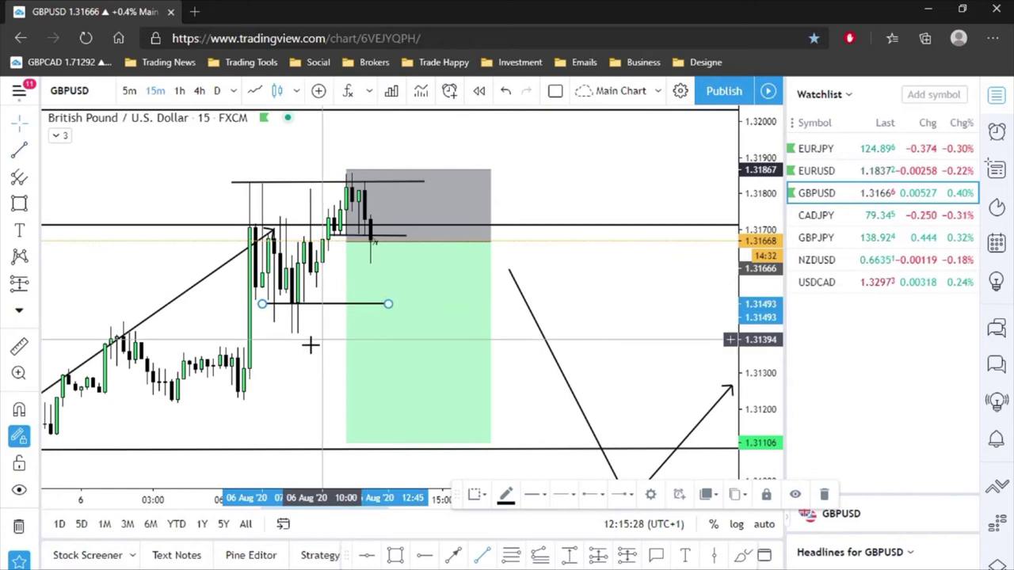
pyautogui.click(308, 344)
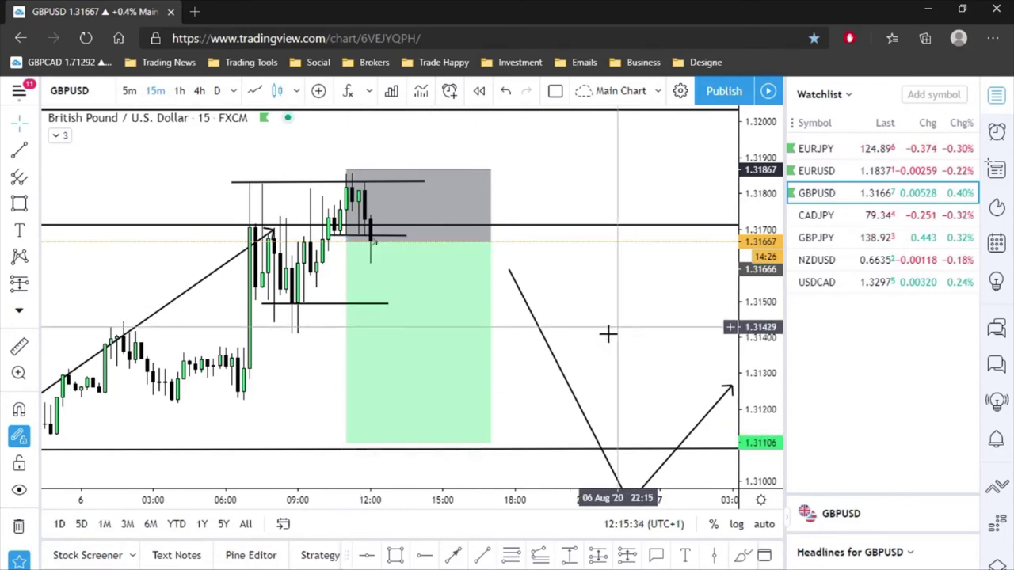
# - Raise the short position's profit target to 1.31164
pyautogui.moveTo(345, 442)
pyautogui.mouseDown()
pyautogui.moveTo(348, 457)
pyautogui.moveTo(347, 424)
pyautogui.mouseUp()
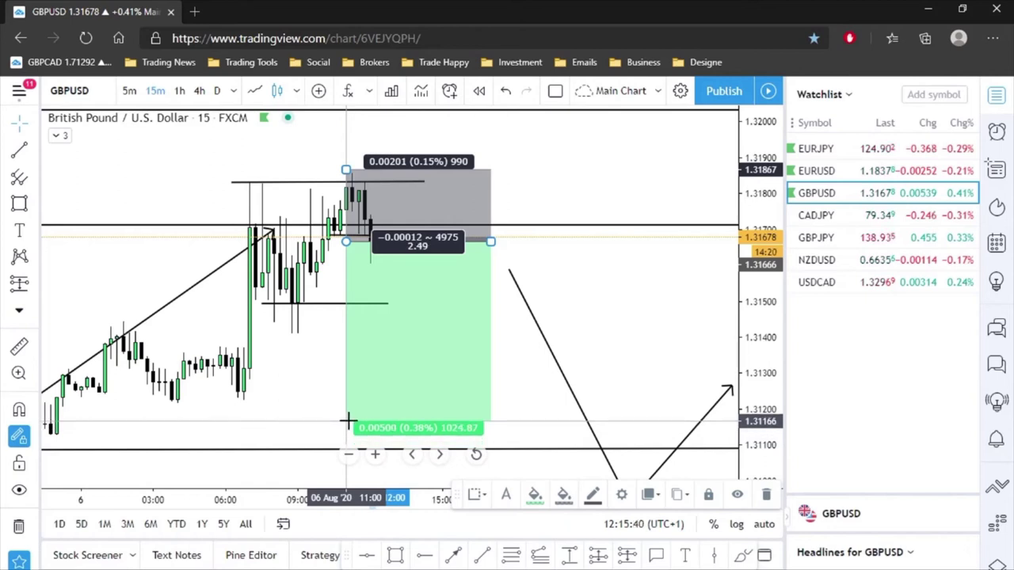
pyautogui.moveTo(314, 402); pyautogui.dragTo(320, 386)
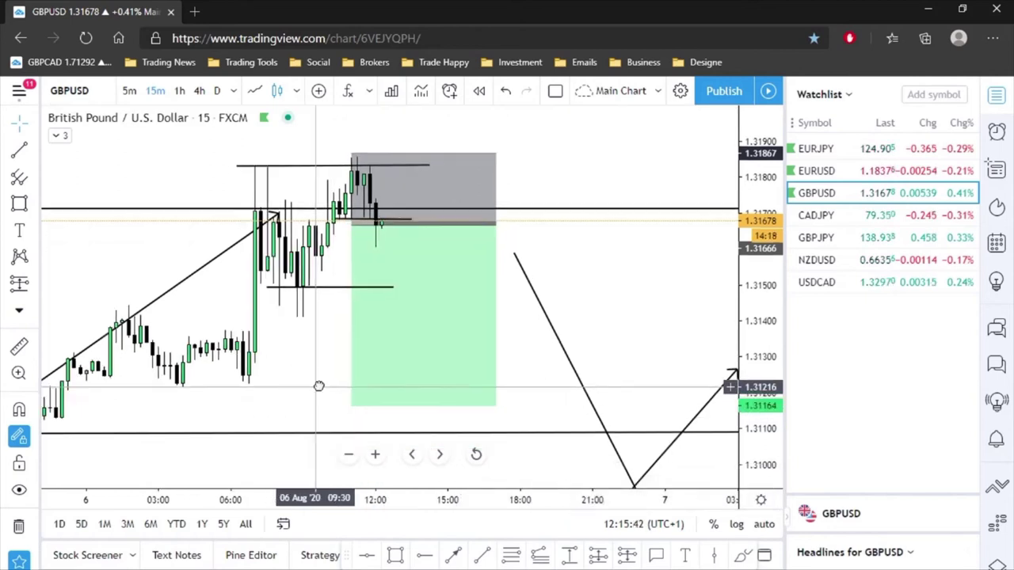
pyautogui.scroll(-2, 319, 386)
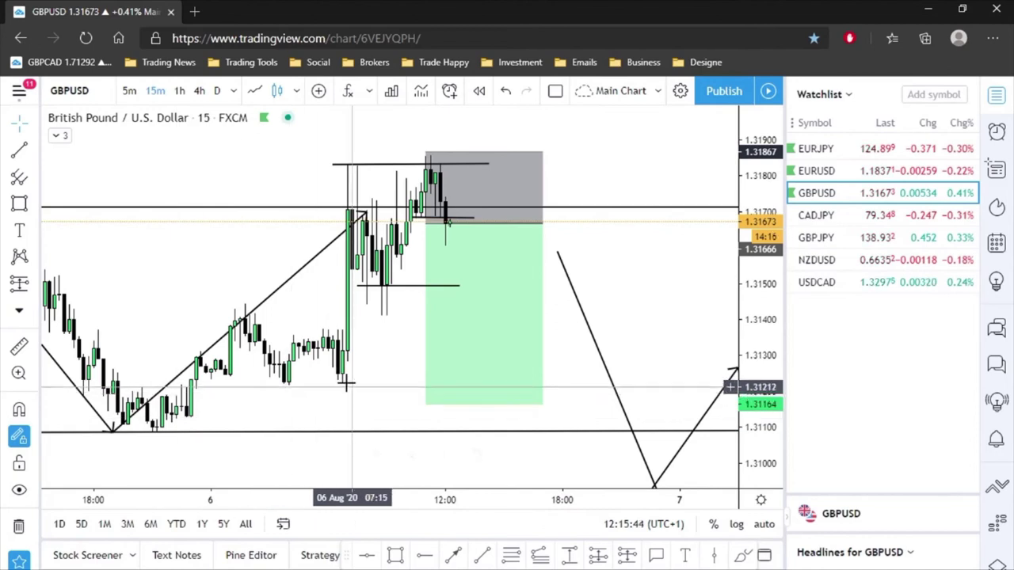
# - Draw trend lines under the lower lows, at 1.31224 from 03:00 on 6 August and at about 1.31092 from 20:45 on 5 August
pyautogui.click(483, 557)
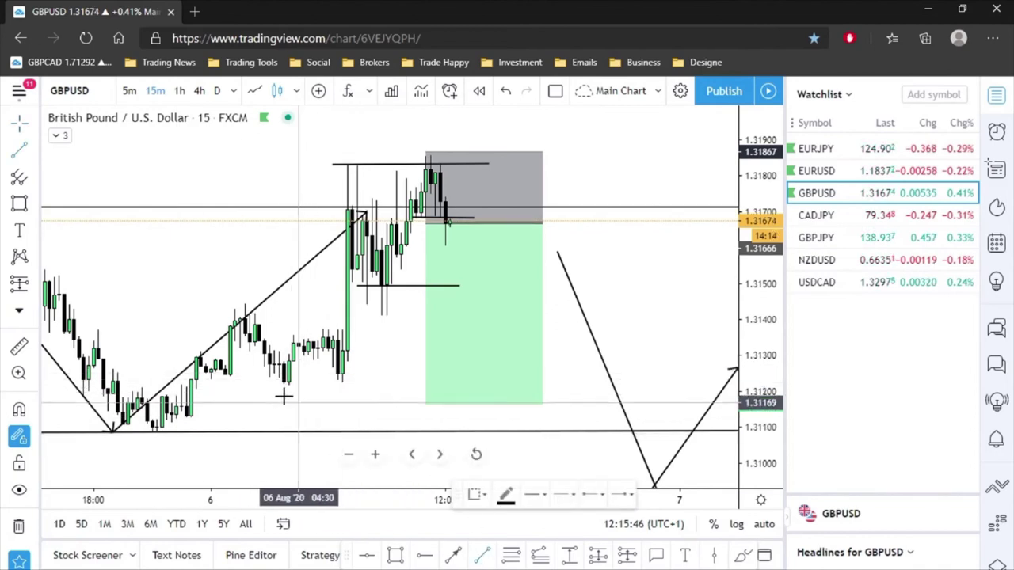
pyautogui.click(269, 382)
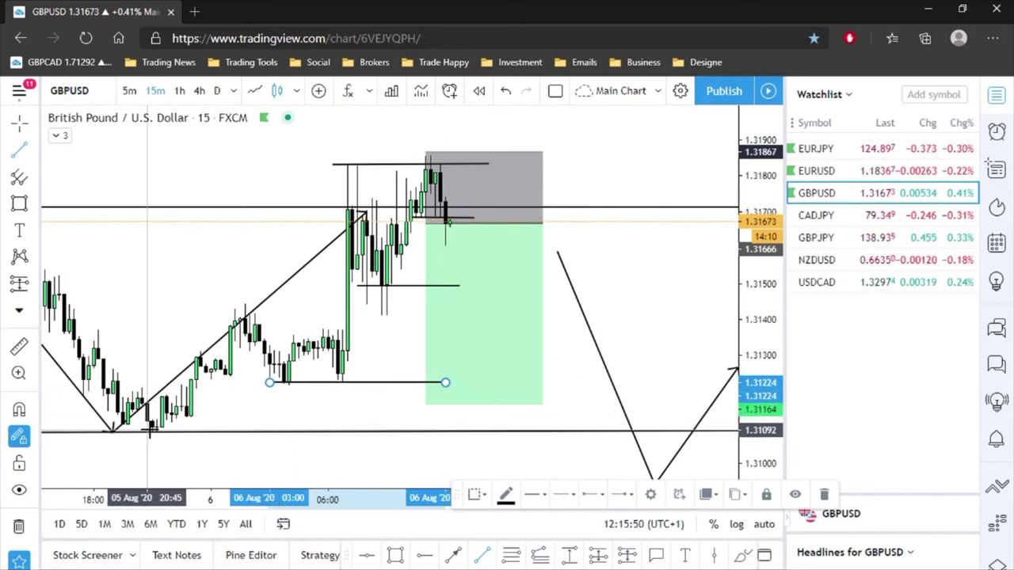
pyautogui.click(411, 410)
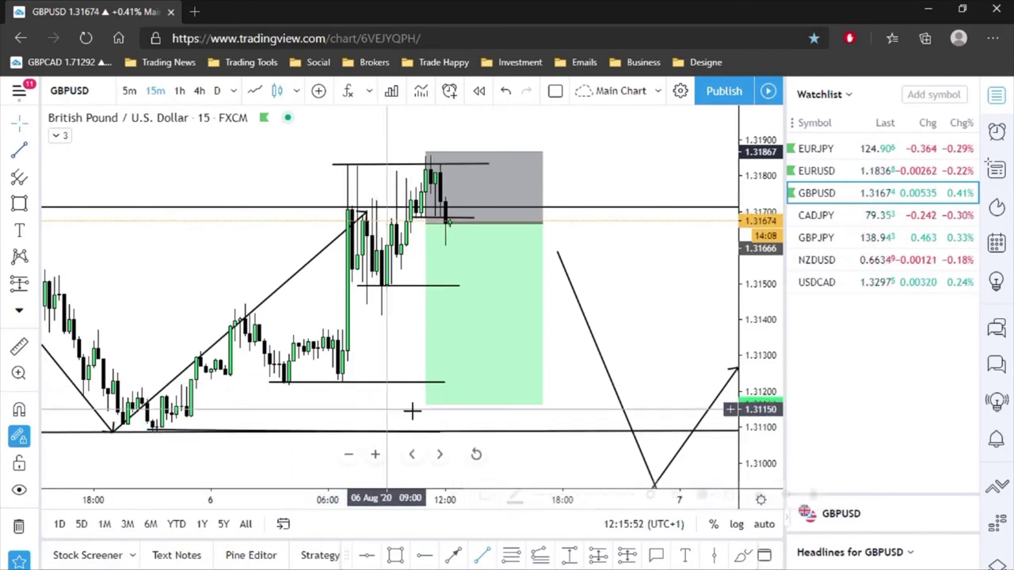
# - Raise the short position's profit target to 1.31231, just above the 1.31224 trend line
pyautogui.moveTo(594, 378); pyautogui.dragTo(566, 380)
pyautogui.click(420, 408)
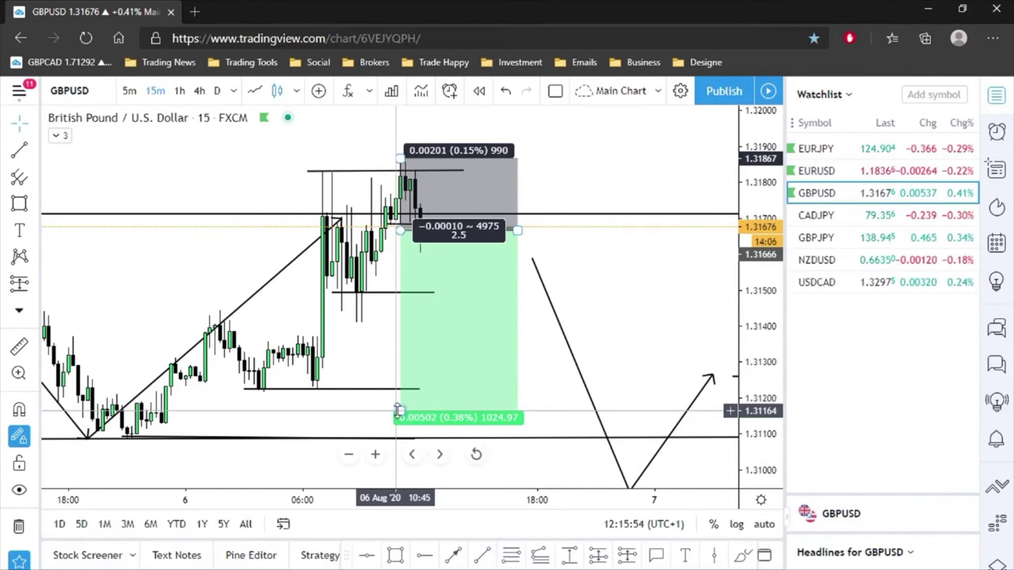
pyautogui.moveTo(398, 410); pyautogui.dragTo(400, 386)
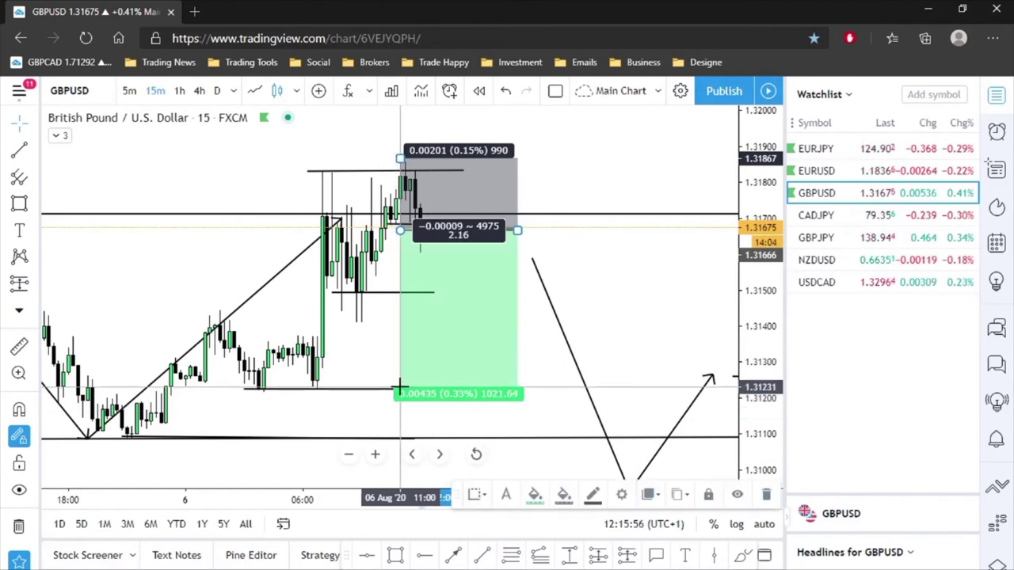
pyautogui.moveTo(629, 319); pyautogui.dragTo(705, 335)
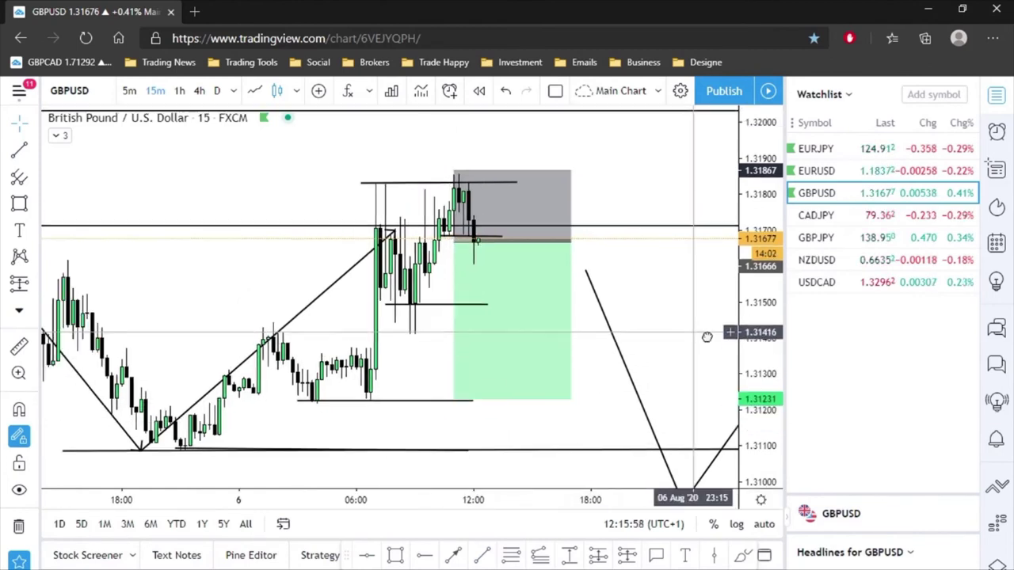
# - Review the short position against the marked lows and projected path on the 15-minute and 1-hour timeframes
pyautogui.scroll(2, 705, 335)
pyautogui.moveTo(767, 373); pyautogui.dragTo(753, 347)
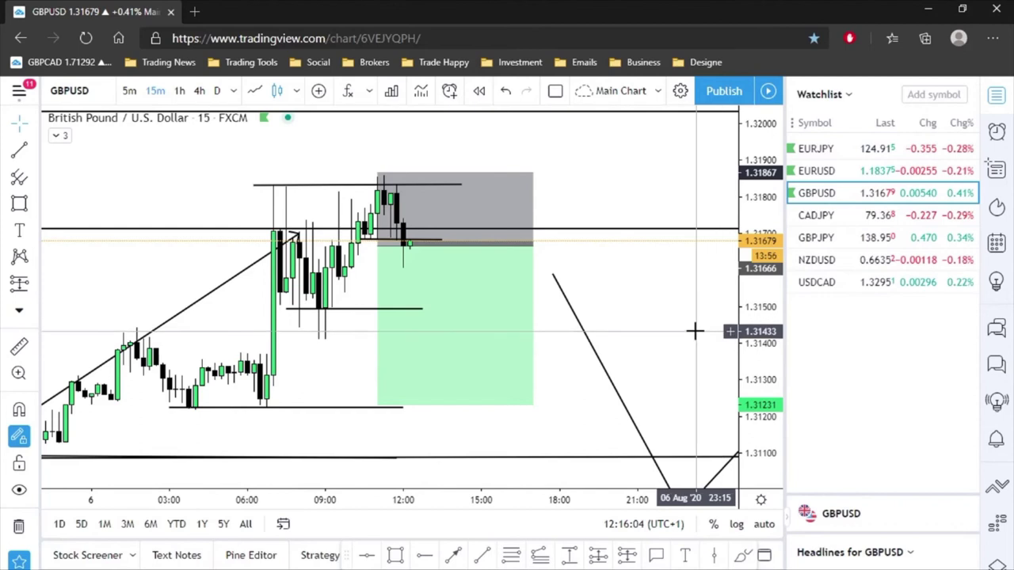
pyautogui.scroll(-3, 694, 333)
pyautogui.scroll(3, 694, 332)
pyautogui.scroll(-4, 681, 346)
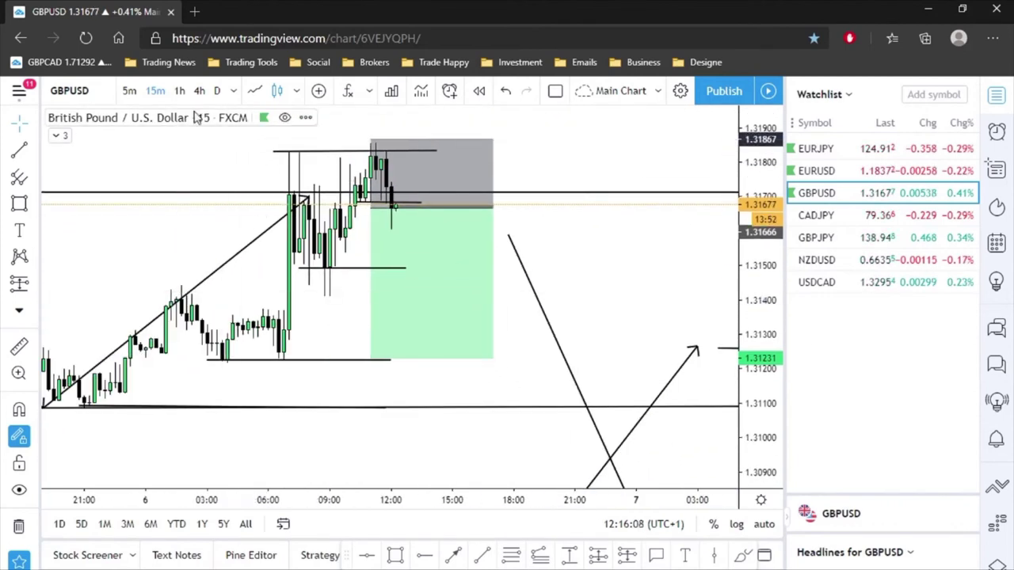
pyautogui.click(181, 91)
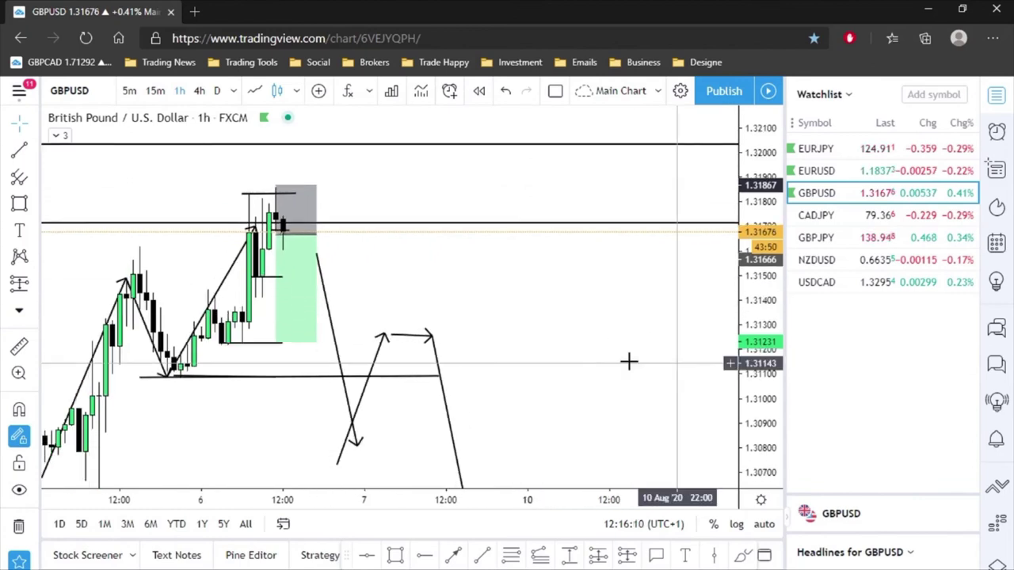
pyautogui.scroll(1, 673, 358)
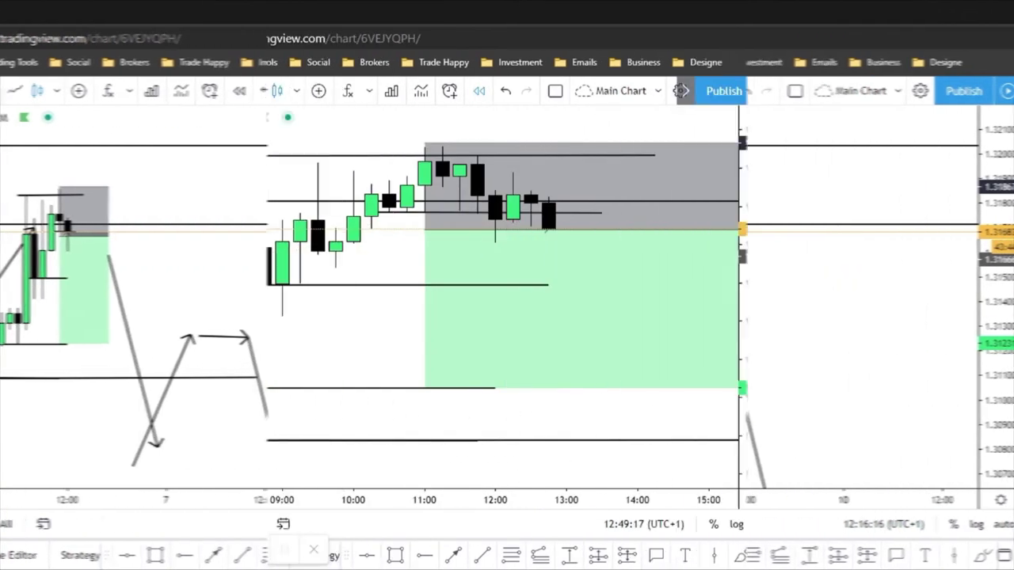
# - Trace the 5-minute swings with arrows from the 1.31826 high through the successive lows and highs up to 1.31752
pyautogui.moveTo(763, 448); pyautogui.dragTo(753, 305)
pyautogui.scroll(-4, 612, 312)
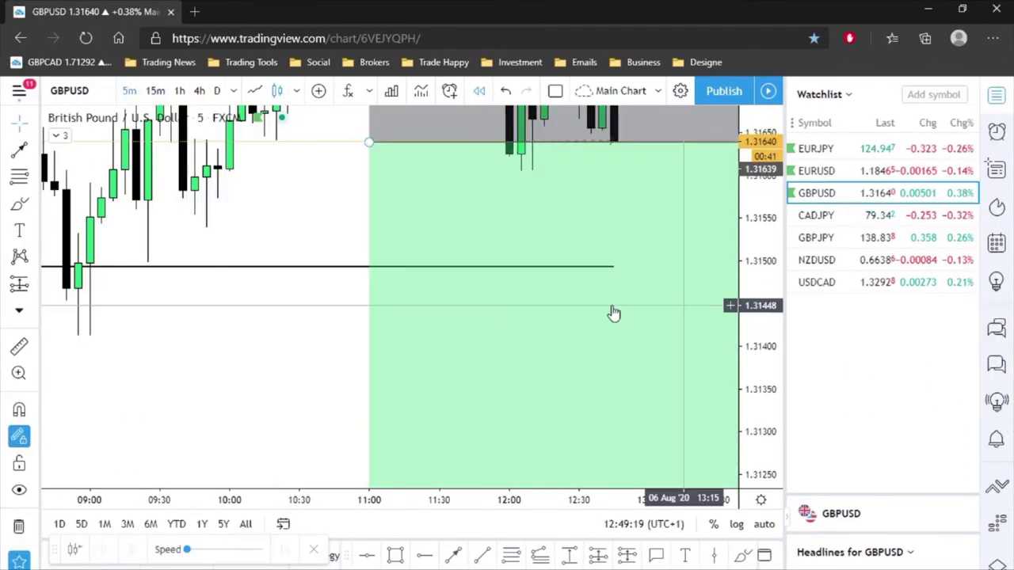
pyautogui.moveTo(309, 192)
pyautogui.mouseDown()
pyautogui.moveTo(145, 393)
pyautogui.moveTo(177, 342)
pyautogui.mouseUp()
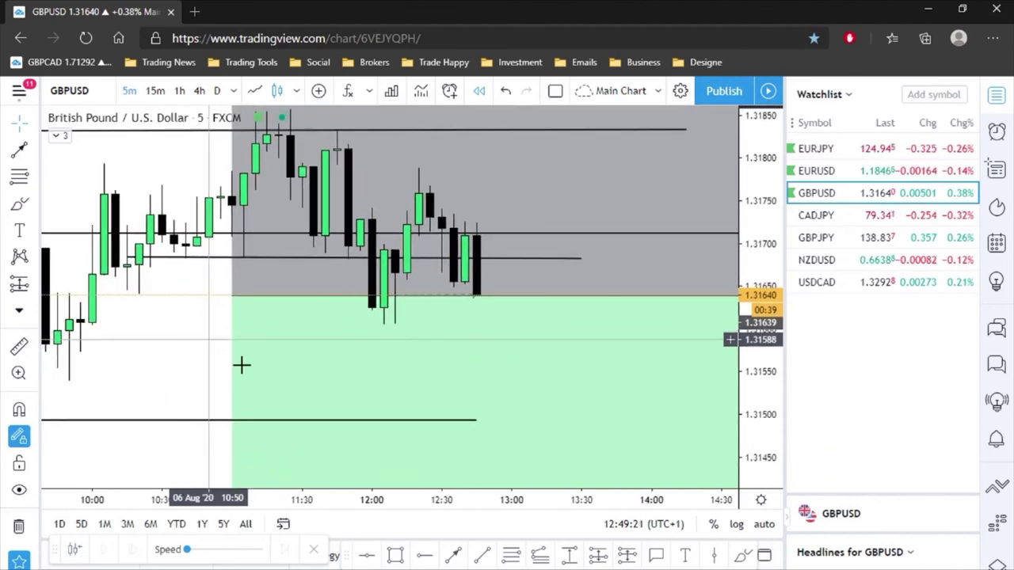
pyautogui.click(456, 559)
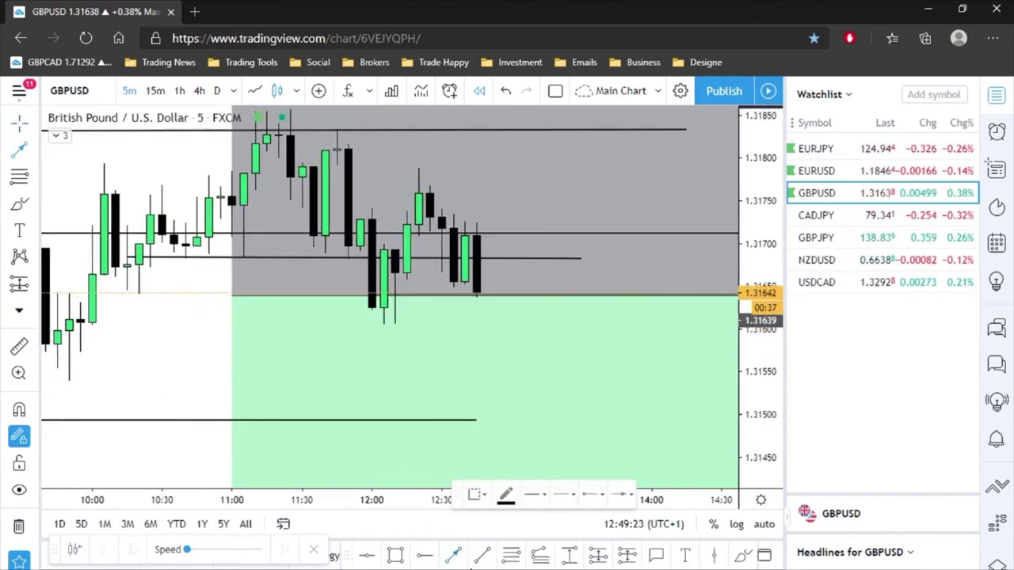
pyautogui.click(279, 135)
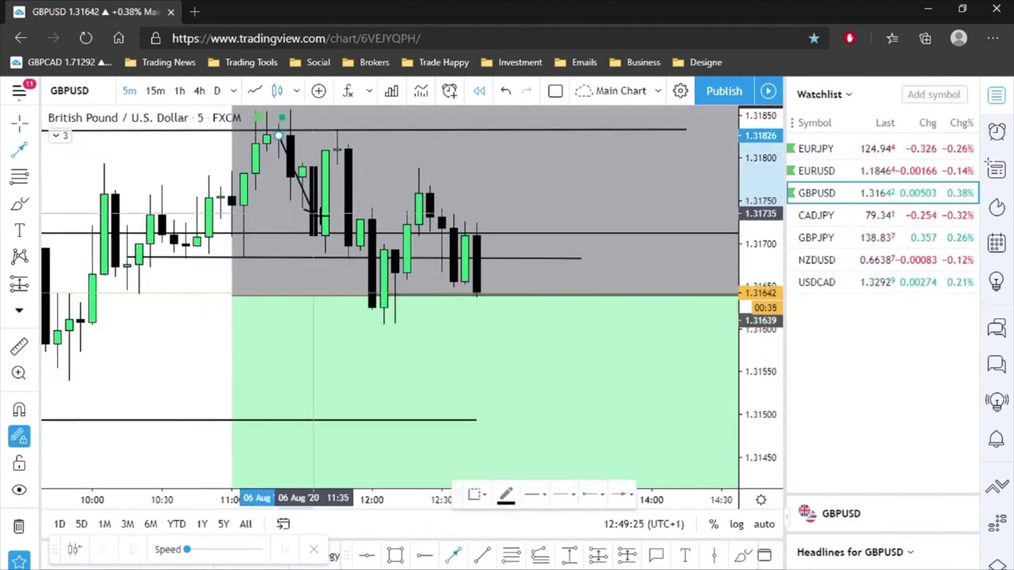
pyautogui.click(312, 230)
pyautogui.click(348, 155)
pyautogui.click(385, 291)
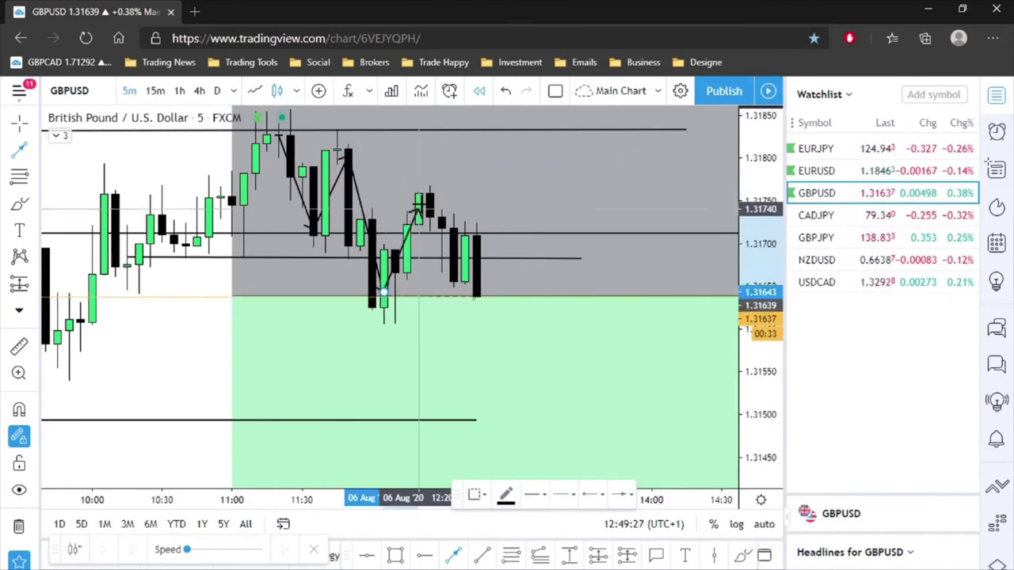
pyautogui.click(417, 199)
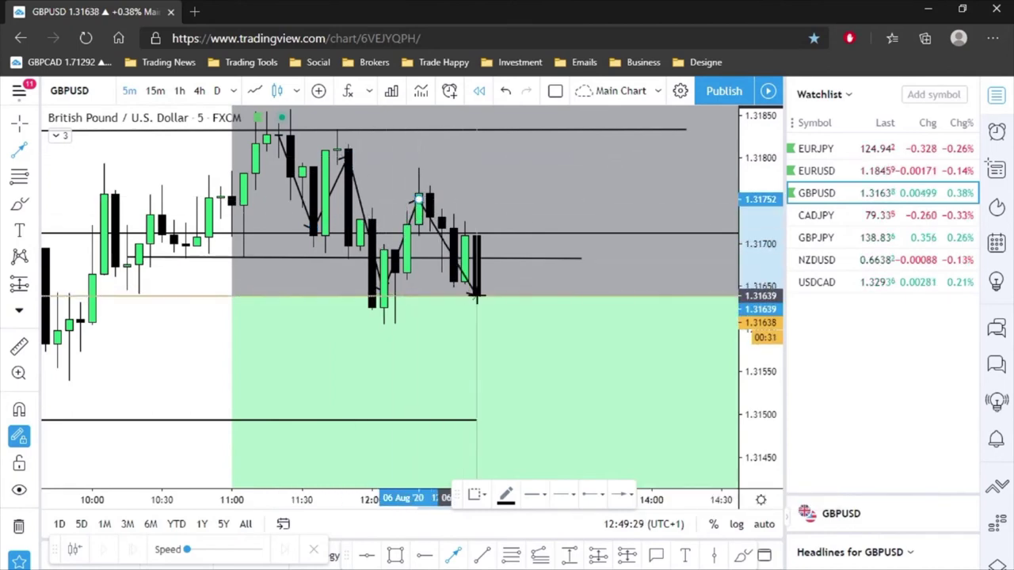
# - Project the path with an arrow down to 1.31547 and another back up to 1.31597
pyautogui.click(499, 373)
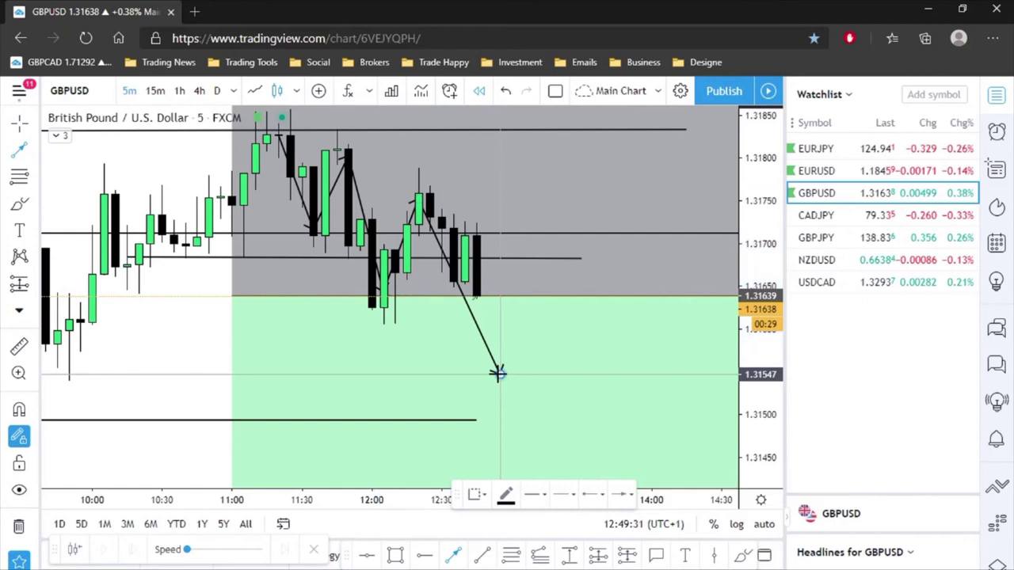
pyautogui.click(557, 332)
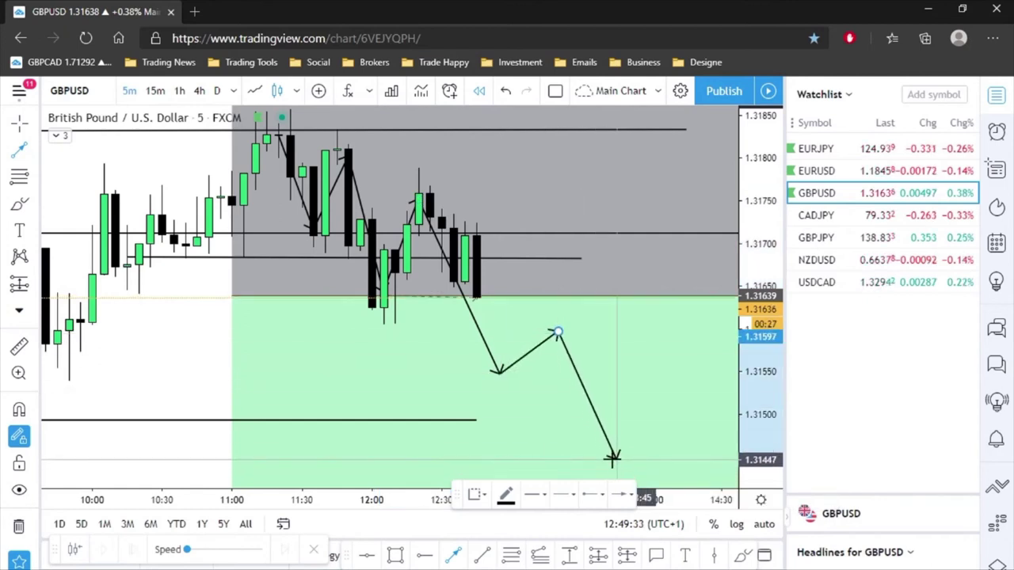
pyautogui.press('Escape')
# - Delete all the swing and projection arrows from the 5-minute chart
pyautogui.click(532, 361)
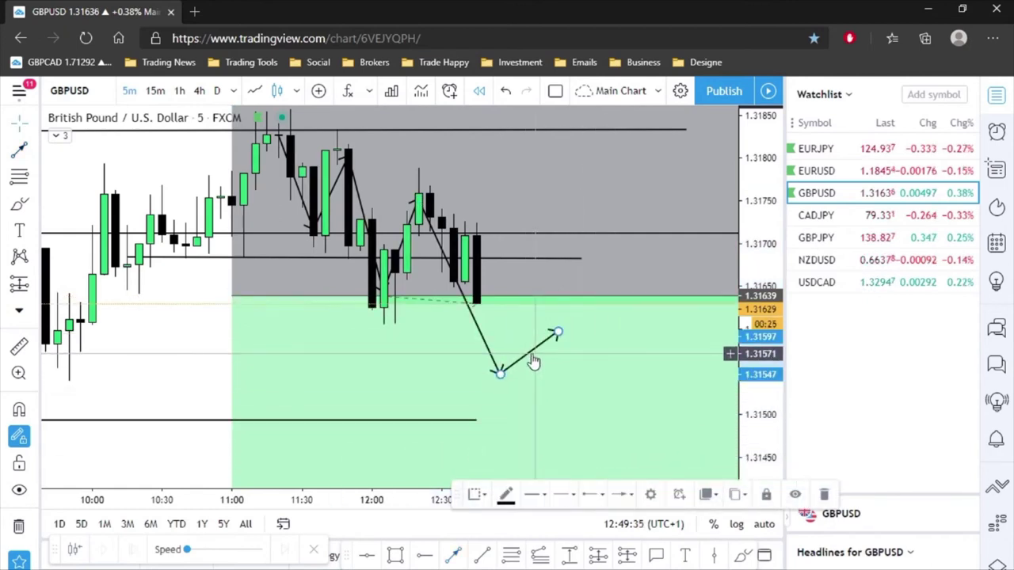
pyautogui.press('Delete')
pyautogui.click(487, 343)
pyautogui.press('Delete')
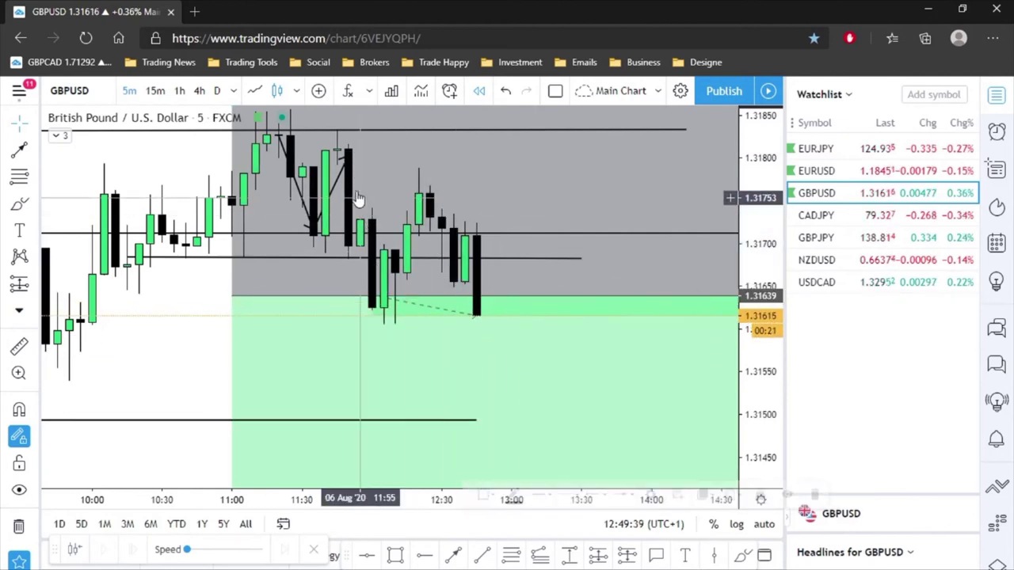
pyautogui.click(340, 176)
pyautogui.press('Delete')
pyautogui.click(314, 187)
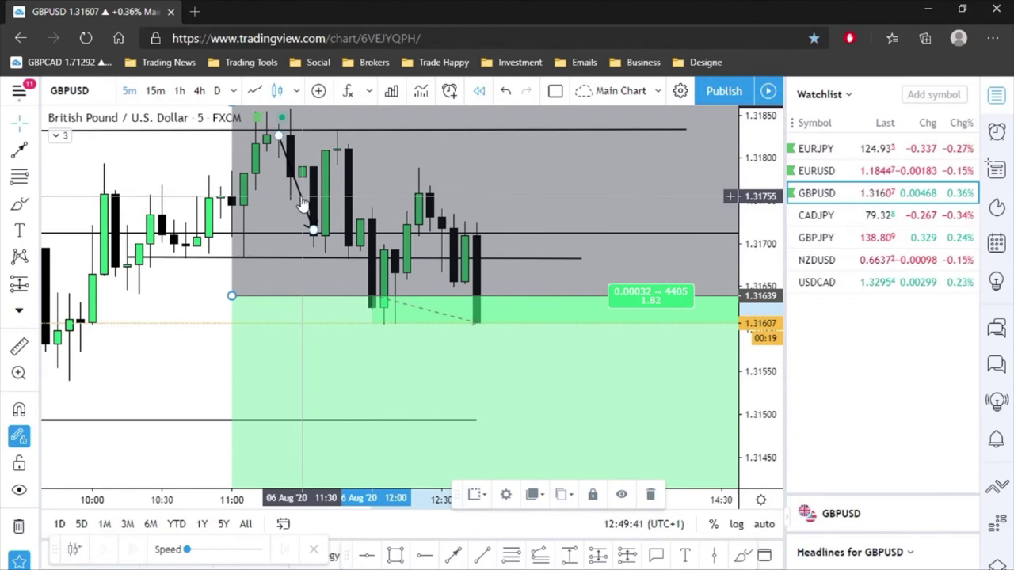
pyautogui.press('Delete')
# - Examine how price is moving from the short entry towards the profit target on the 15-minute and 1-hour charts
pyautogui.click(154, 91)
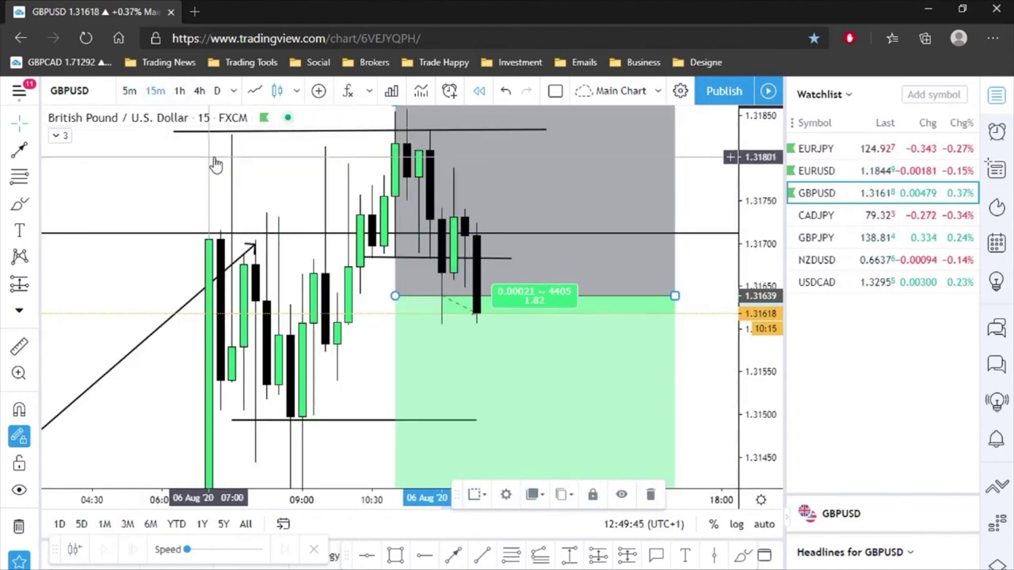
pyautogui.click(179, 91)
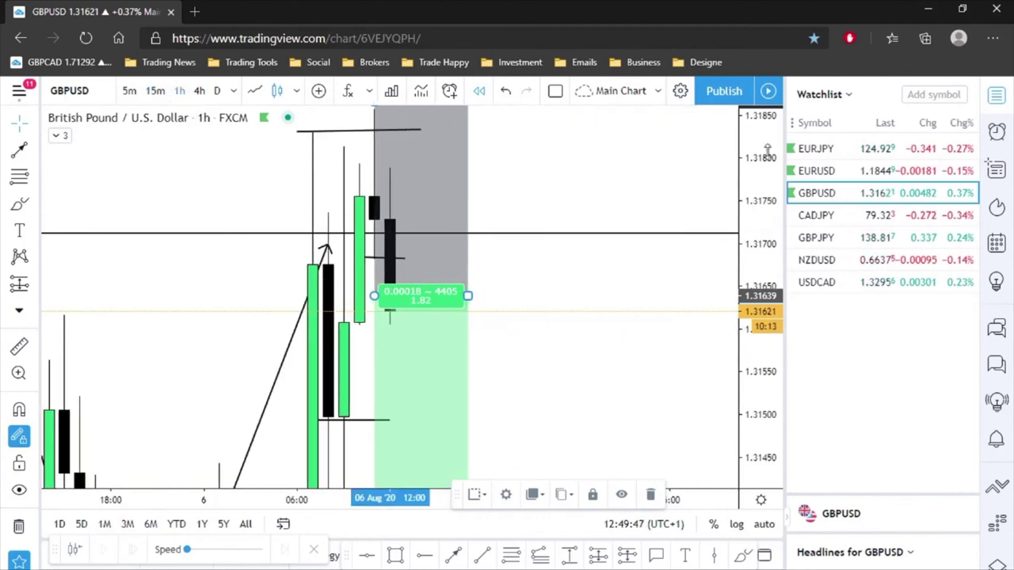
pyautogui.moveTo(767, 149); pyautogui.dragTo(774, 287)
pyautogui.moveTo(554, 384); pyautogui.dragTo(765, 439)
pyautogui.scroll(3, 709, 401)
pyautogui.moveTo(670, 405); pyautogui.dragTo(666, 315)
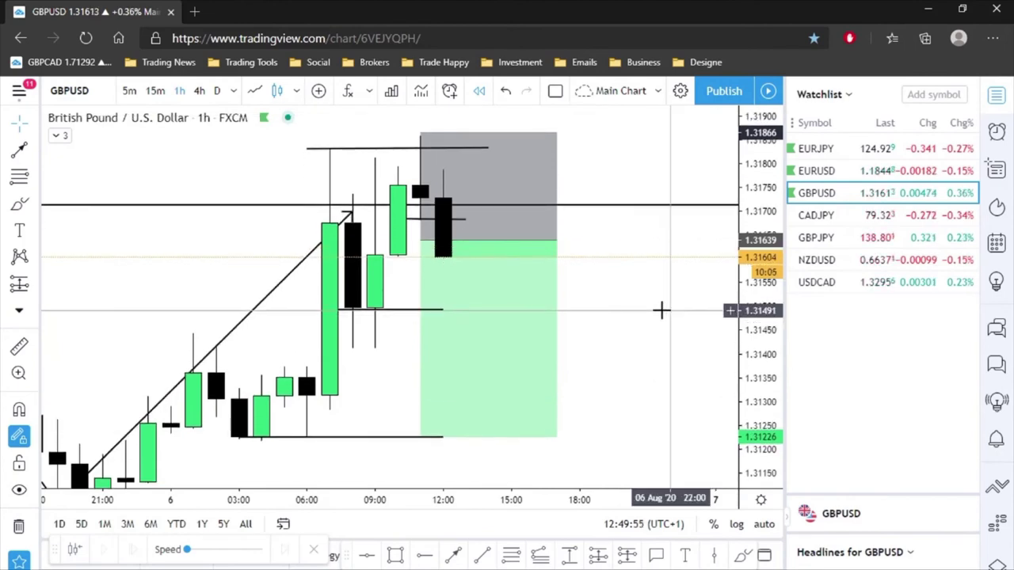
pyautogui.scroll(-3, 662, 310)
pyautogui.scroll(-2, 662, 309)
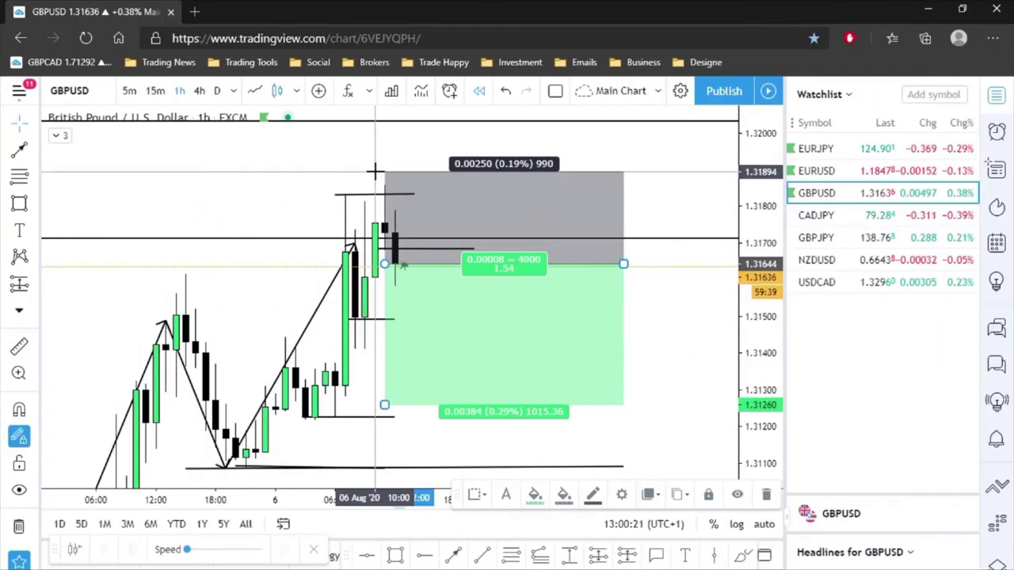
# - Set the short position's stop to 1.31894 and its profit target to 1.31270
pyautogui.moveTo(377, 170); pyautogui.dragTo(384, 172)
pyautogui.moveTo(602, 440); pyautogui.dragTo(606, 409)
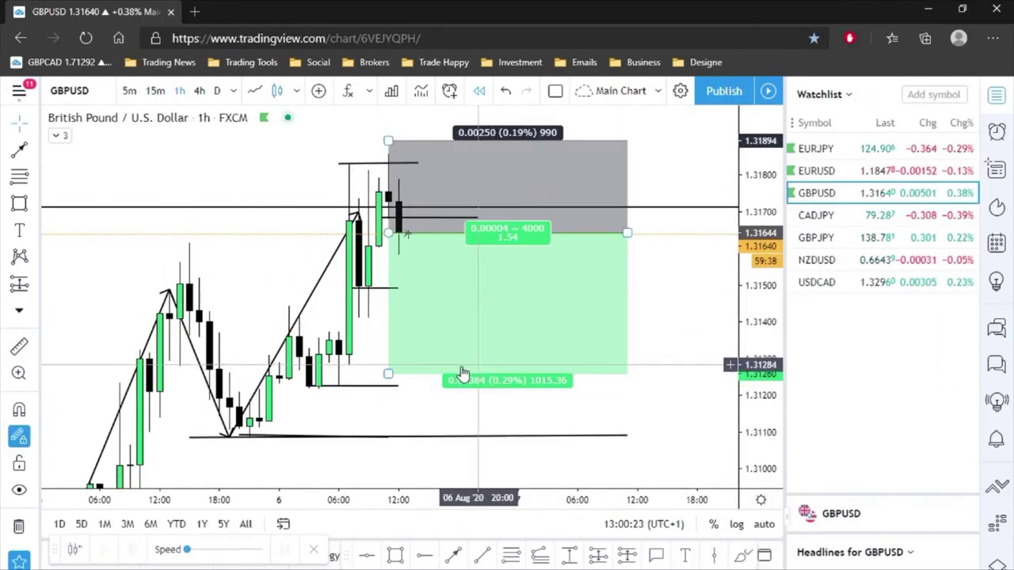
pyautogui.moveTo(387, 373); pyautogui.dragTo(389, 367)
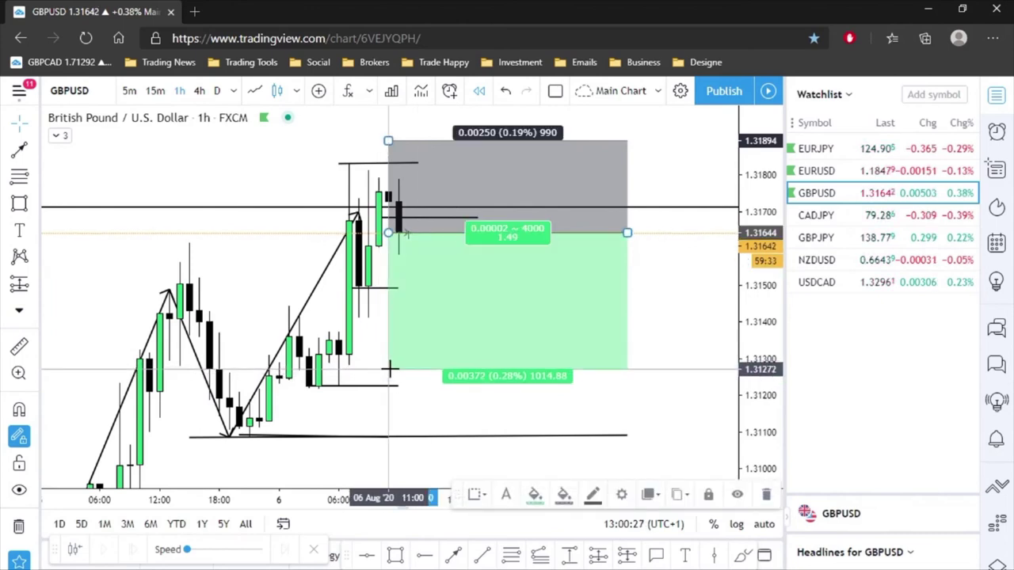
pyautogui.click(644, 318)
pyautogui.moveTo(662, 326); pyautogui.dragTo(681, 371)
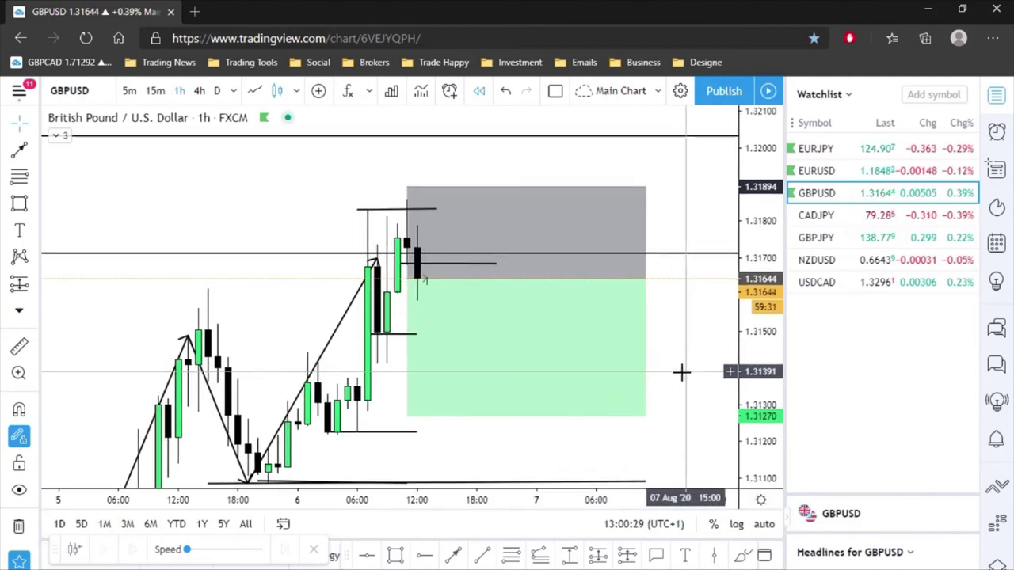
pyautogui.scroll(1, 681, 370)
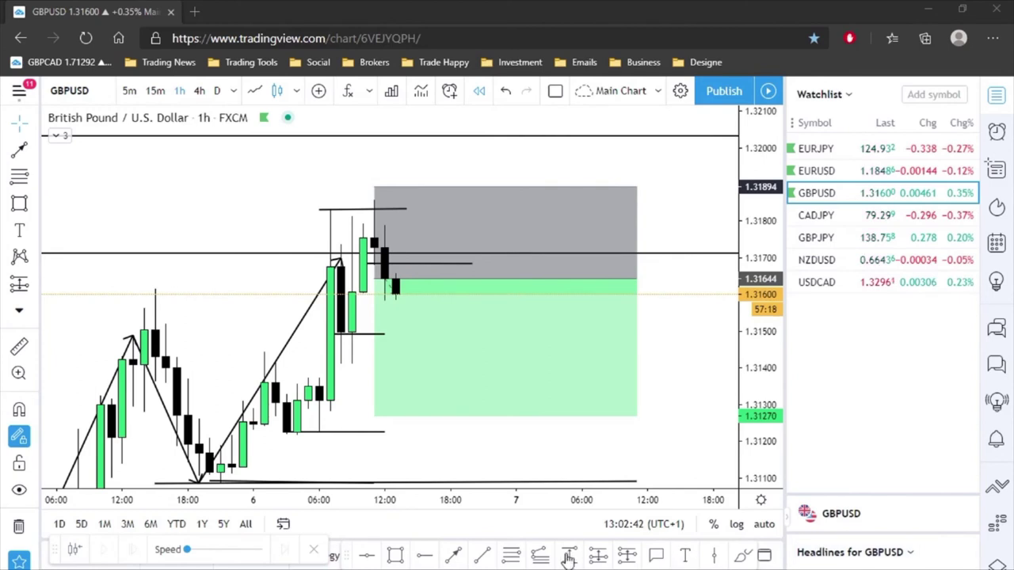
# - Draw a Fibonacci retracement from the profit target at 1.31268 up to the entry at 1.31643
pyautogui.click(511, 555)
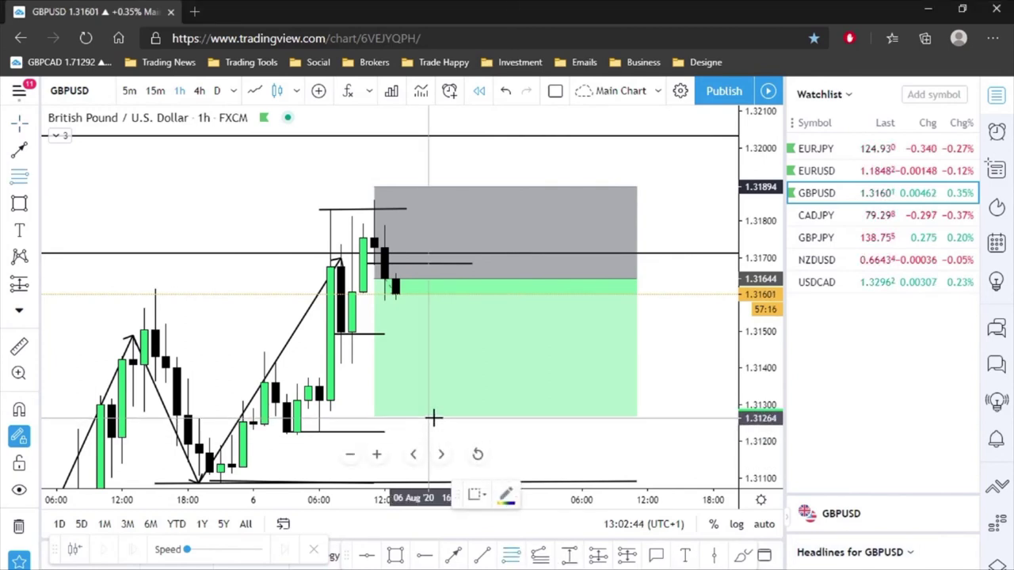
pyautogui.click(439, 416)
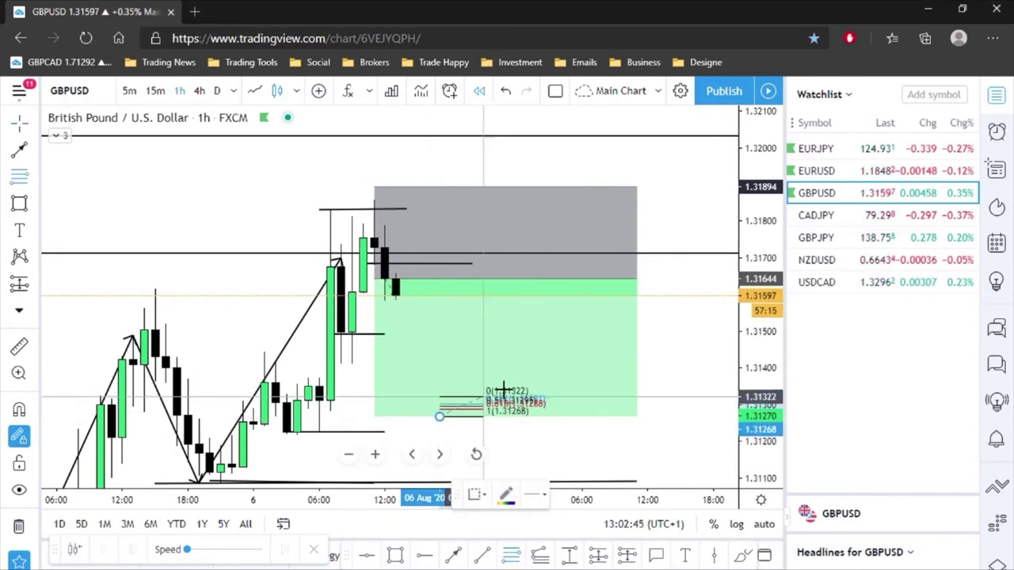
pyautogui.click(649, 277)
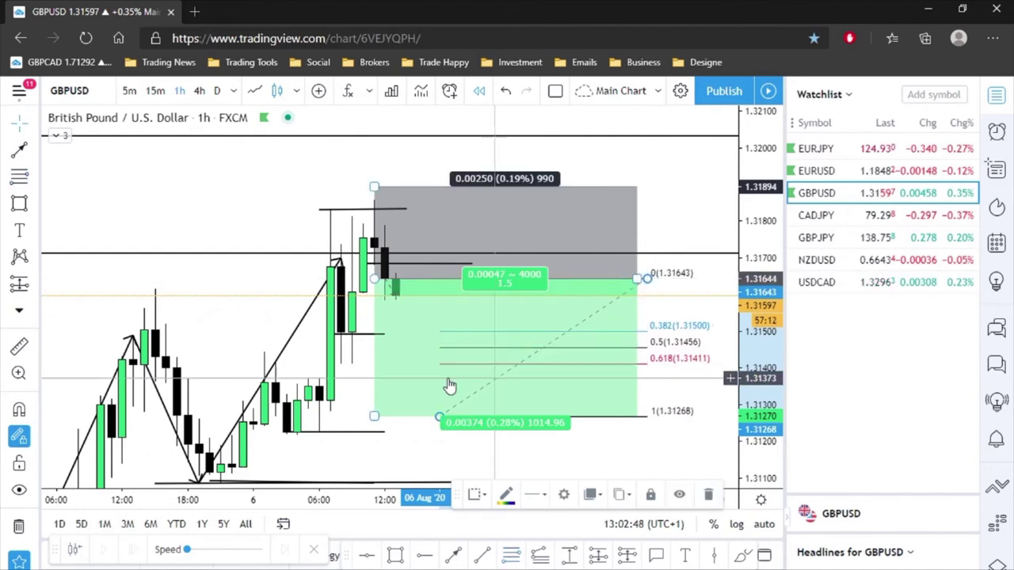
# - Create a GBPUSD crossing alert at the 0.5 level, 1.31456, and delete the Fibonacci retracement
pyautogui.rightClick(363, 346)
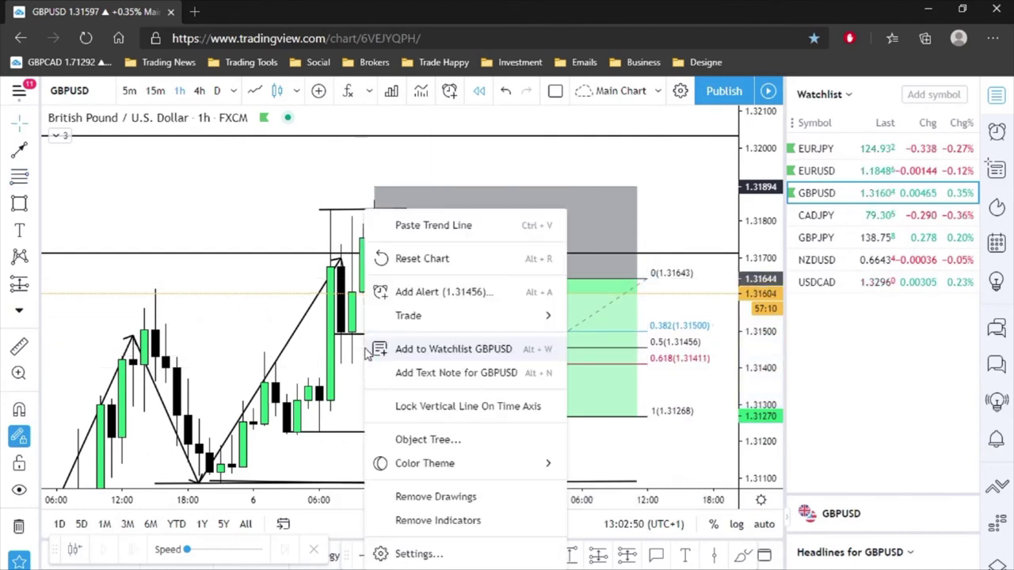
pyautogui.click(418, 293)
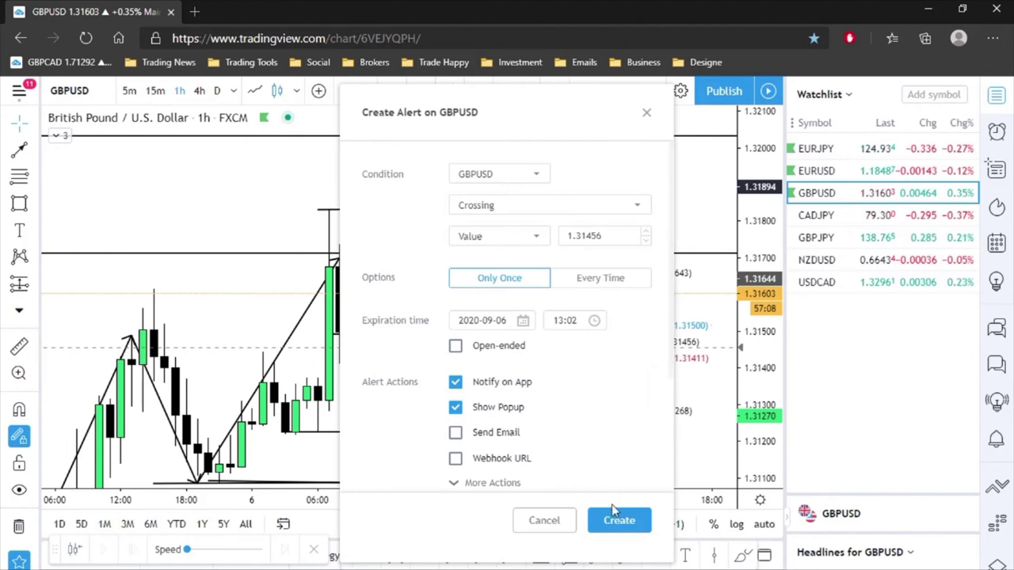
pyautogui.click(616, 519)
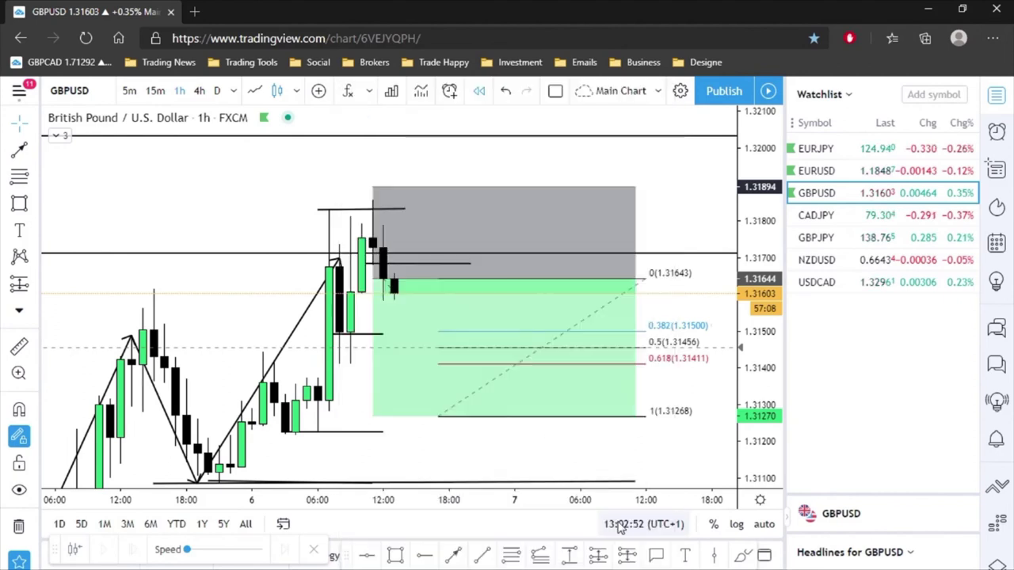
pyautogui.click(639, 284)
pyautogui.press('Delete')
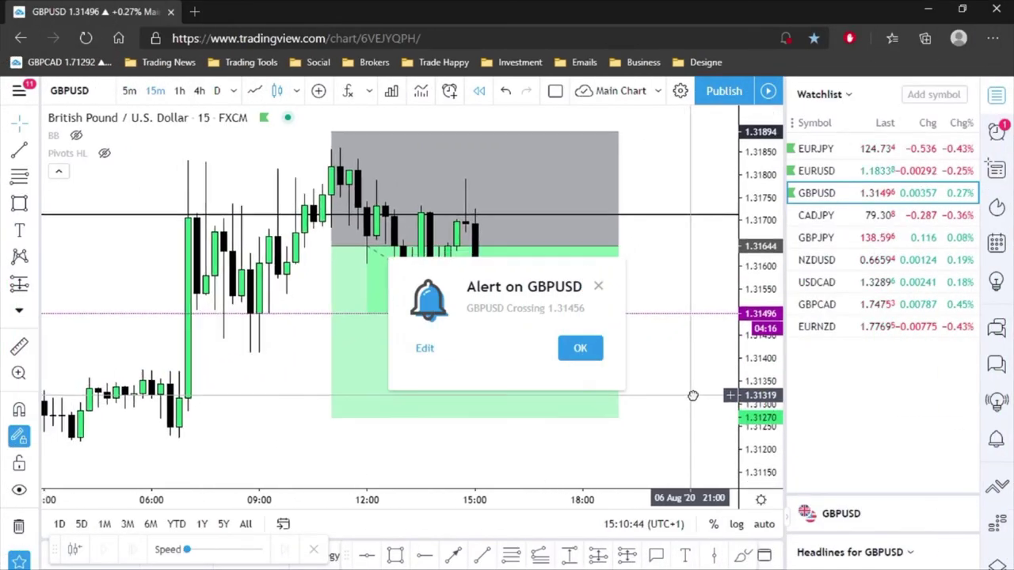
# - Dismiss the triggered GBPUSD alert and move the short position's stop to 1.31645, practically at its entry
pyautogui.click(580, 348)
pyautogui.scroll(-2, 617, 414)
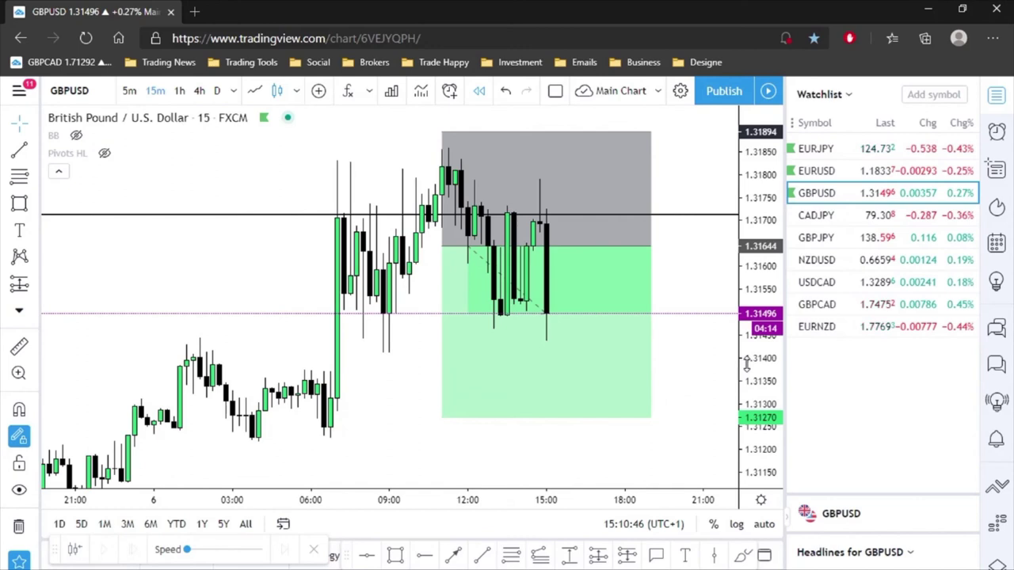
pyautogui.moveTo(758, 396); pyautogui.dragTo(758, 434)
pyautogui.scroll(-3, 634, 418)
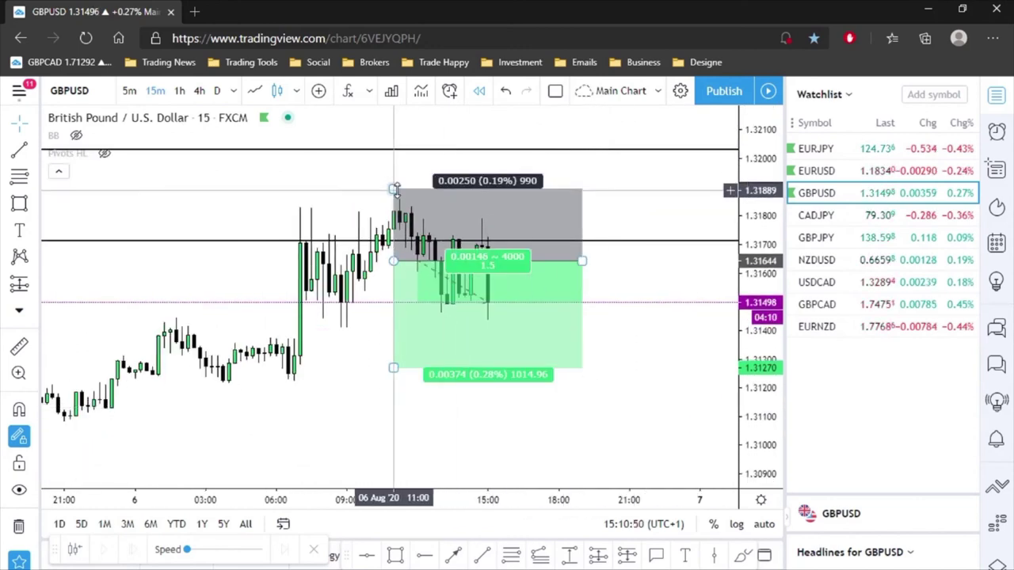
pyautogui.moveTo(394, 188); pyautogui.dragTo(353, 378)
pyautogui.click(354, 378)
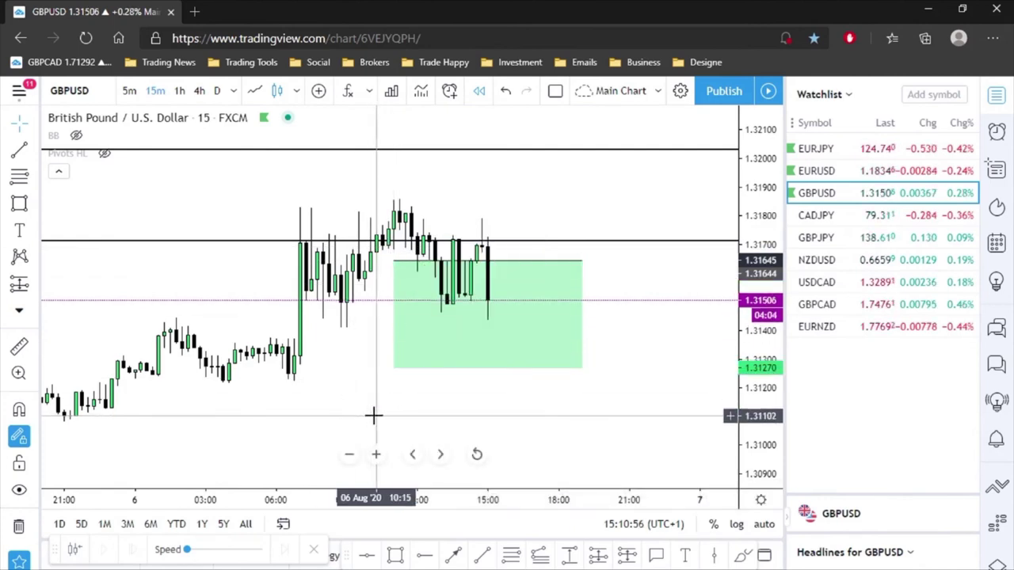
# - Create GBPUSD crossing alerts at the profit target, 1.31270, and at the entry level, 1.31644
pyautogui.scroll(-1, 372, 415)
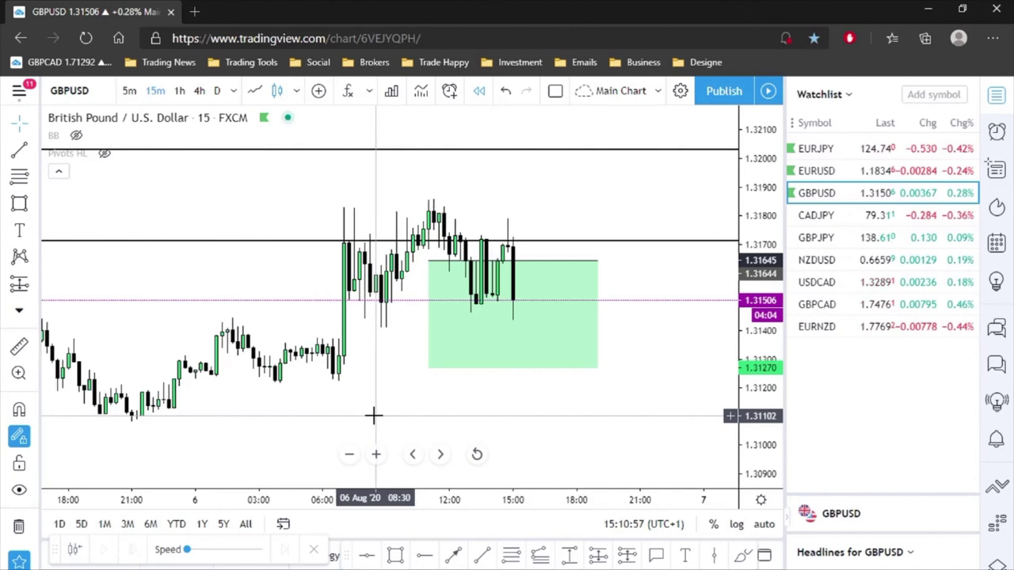
pyautogui.rightClick(370, 366)
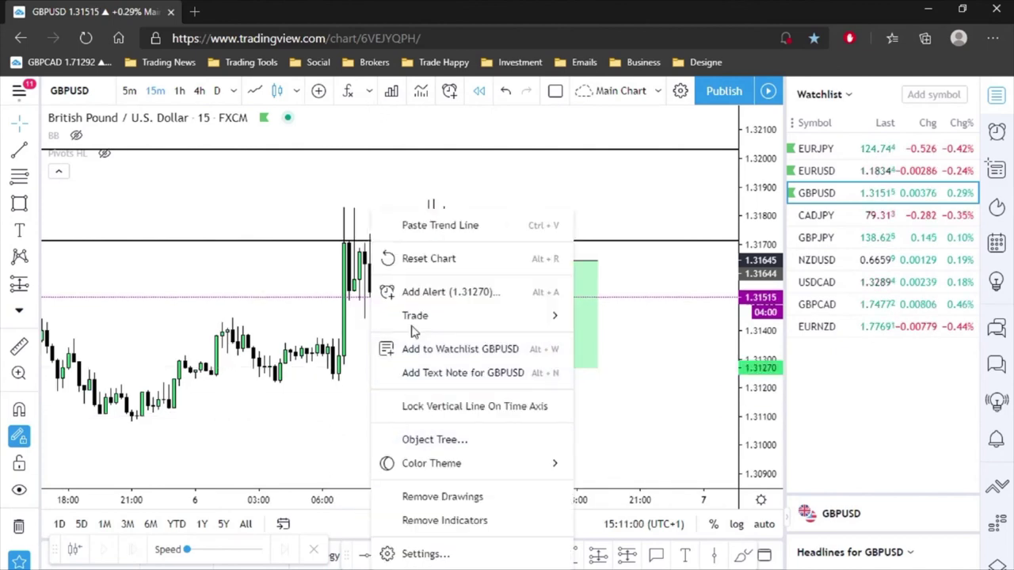
pyautogui.click(428, 291)
pyautogui.click(620, 521)
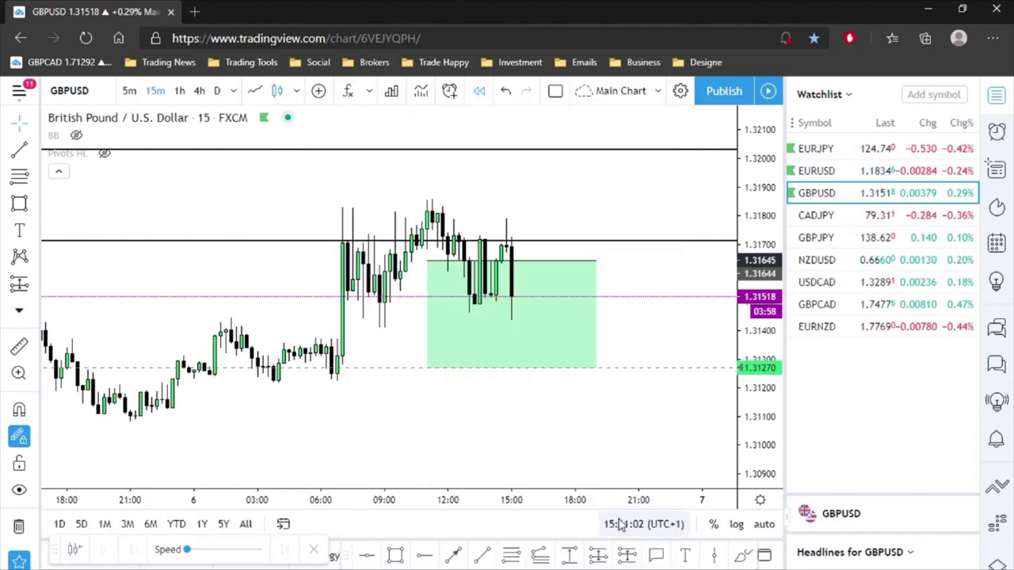
pyautogui.rightClick(259, 252)
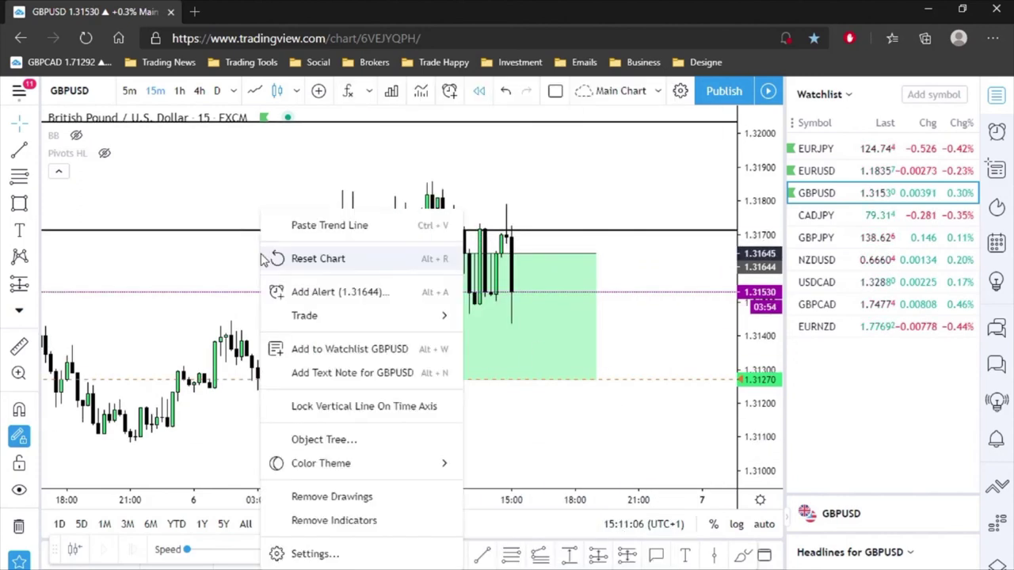
pyautogui.click(306, 293)
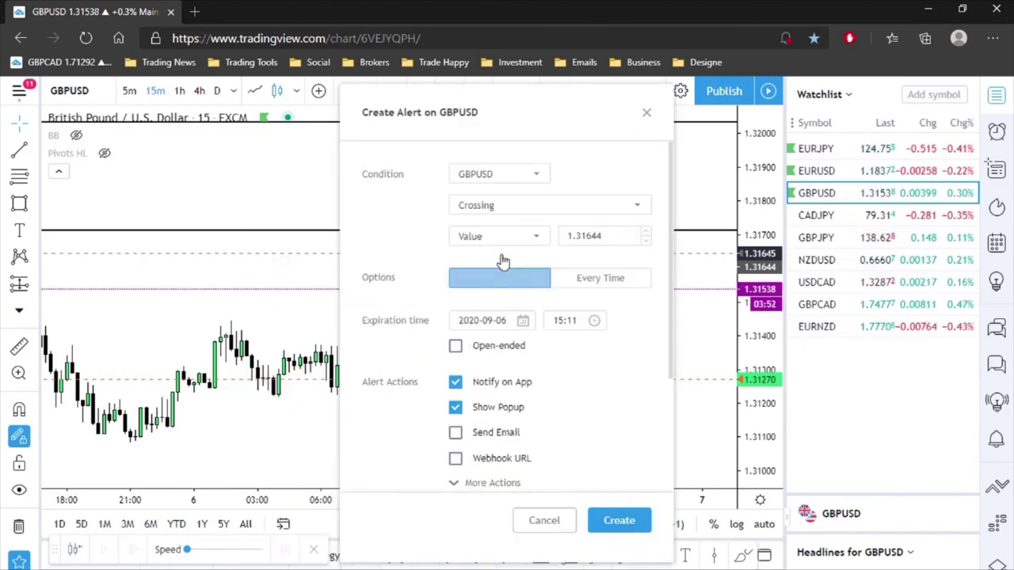
pyautogui.click(617, 519)
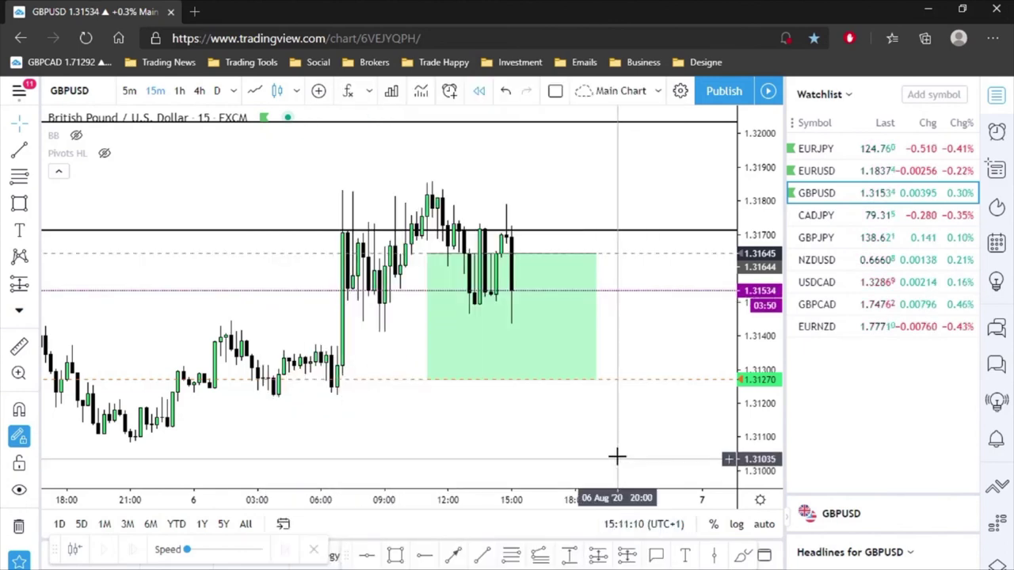
# - Examine the 15-minute price action between the short position's breakeven stop and its profit target
pyautogui.moveTo(770, 457); pyautogui.dragTo(768, 460)
pyautogui.scroll(-2, 672, 459)
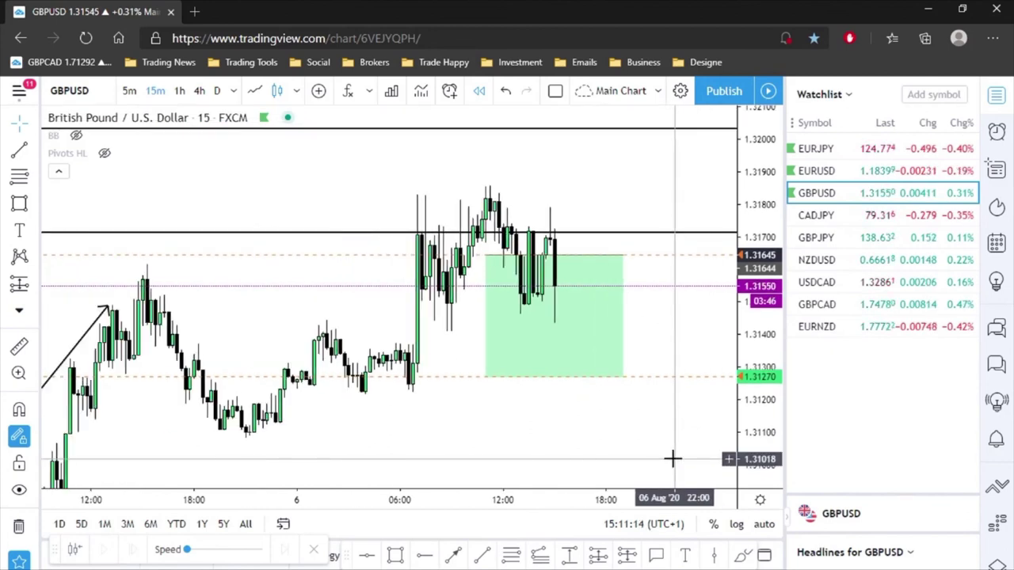
pyautogui.scroll(2, 672, 459)
pyautogui.scroll(-1, 671, 455)
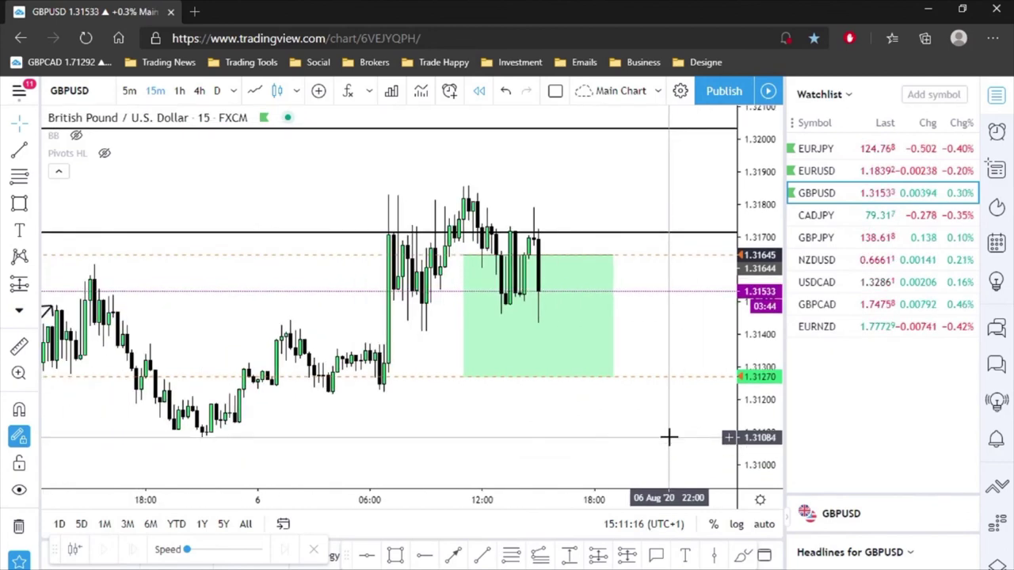
pyautogui.moveTo(668, 437); pyautogui.dragTo(583, 428)
pyautogui.scroll(-2, 549, 434)
pyautogui.scroll(2, 549, 433)
pyautogui.moveTo(747, 454); pyautogui.dragTo(746, 447)
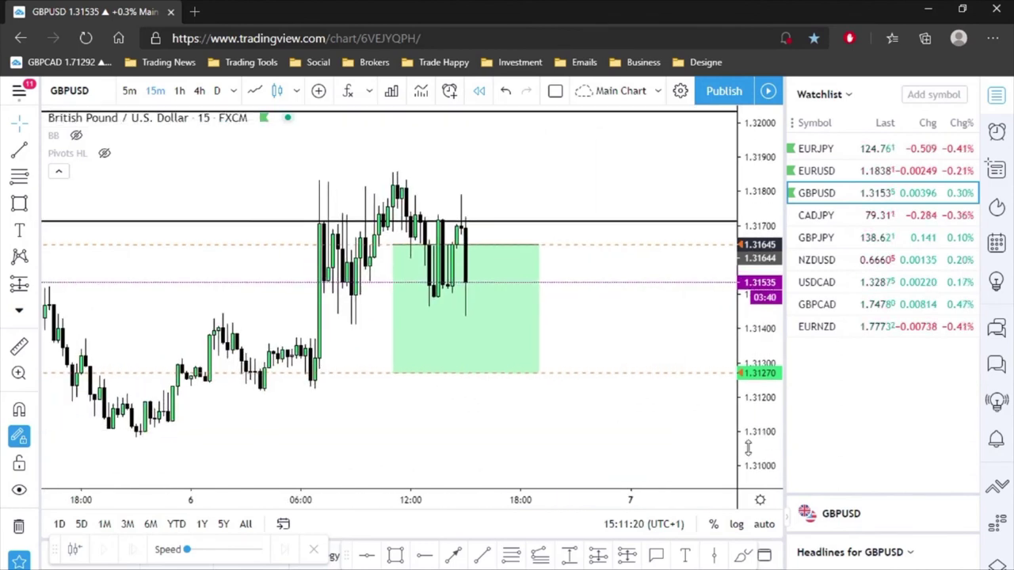
pyautogui.moveTo(670, 446); pyautogui.dragTo(665, 451)
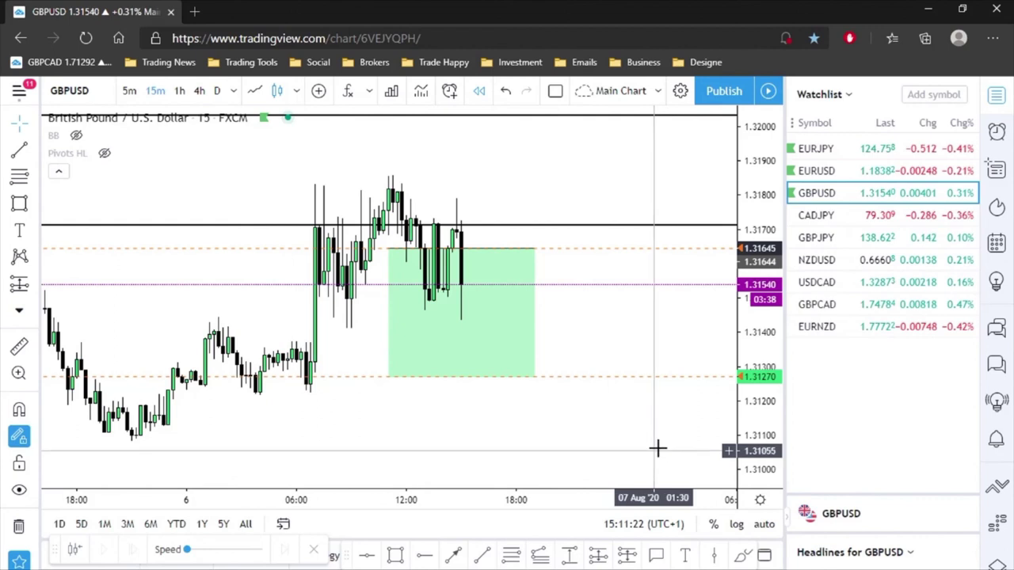